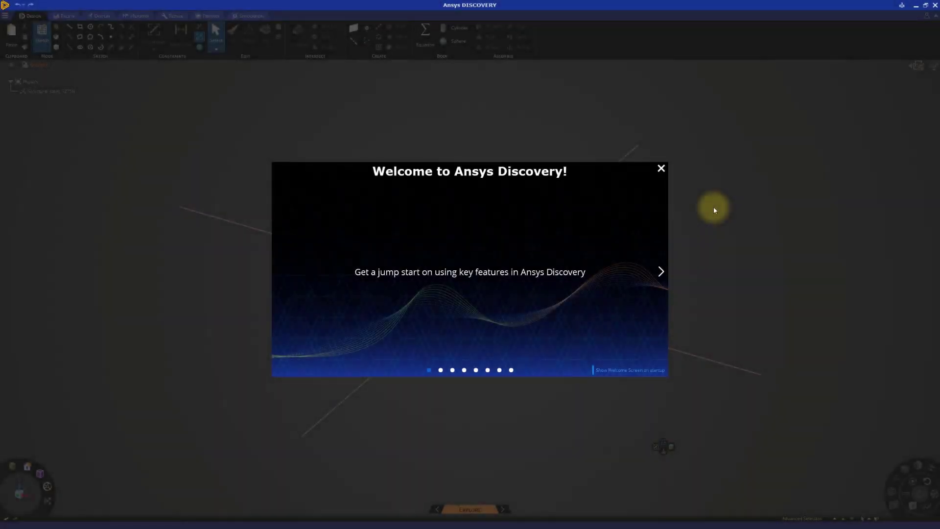
Close the welcome slideshow and open the ANSYS Truck Traditional.dsco design.
click(661, 169)
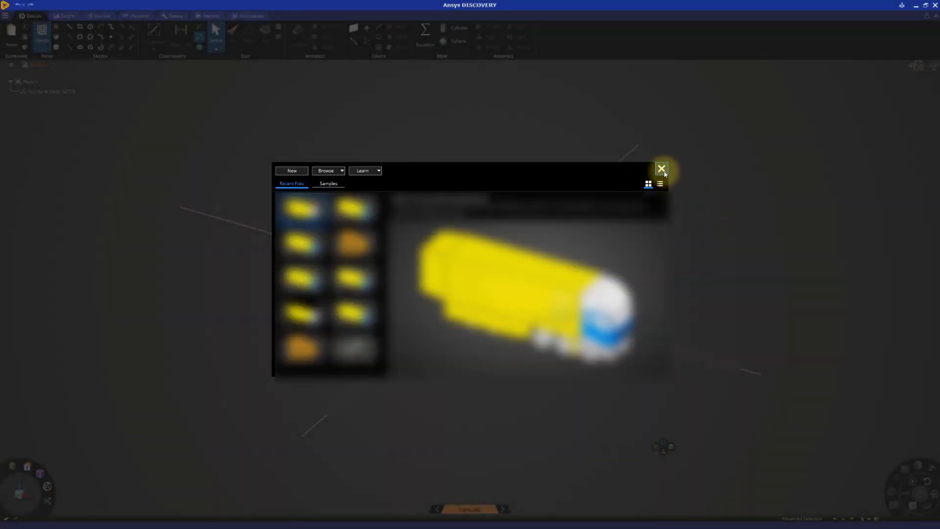
click(323, 171)
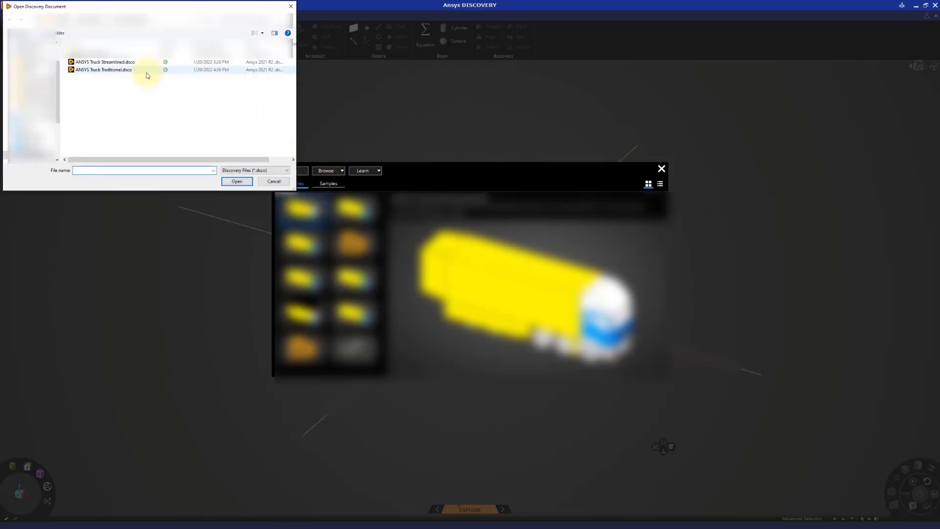
click(127, 72)
click(237, 181)
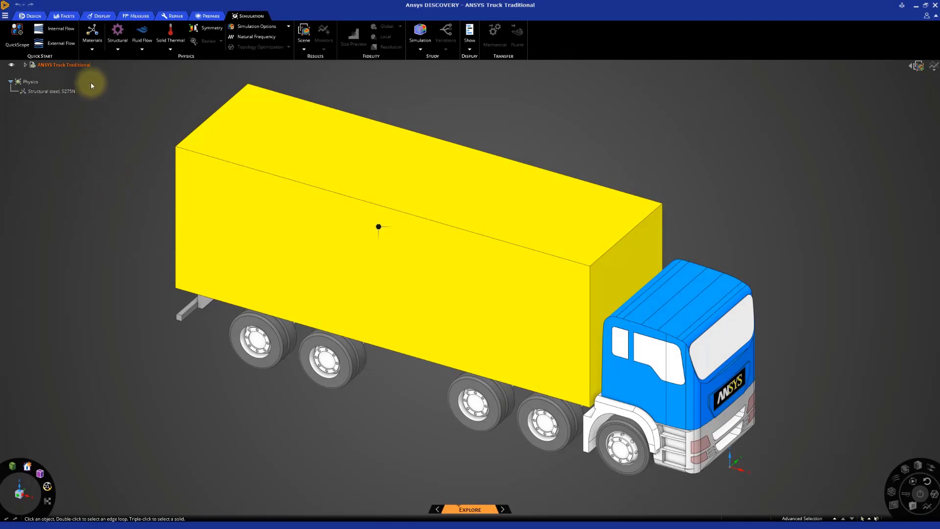
click(67, 42)
Use the green arrow as the inlet direction and pick the ground plane to create the enclosure.
scroll(153, 151, down, 3)
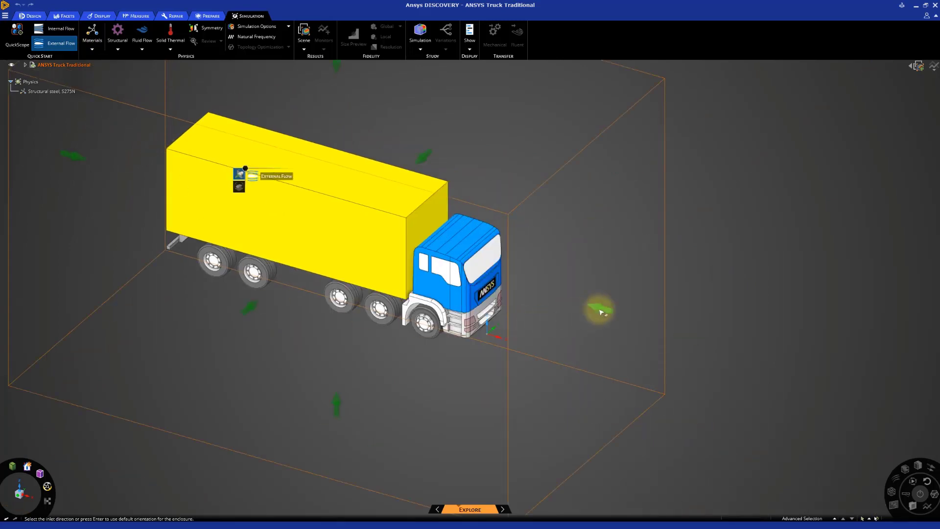
click(600, 310)
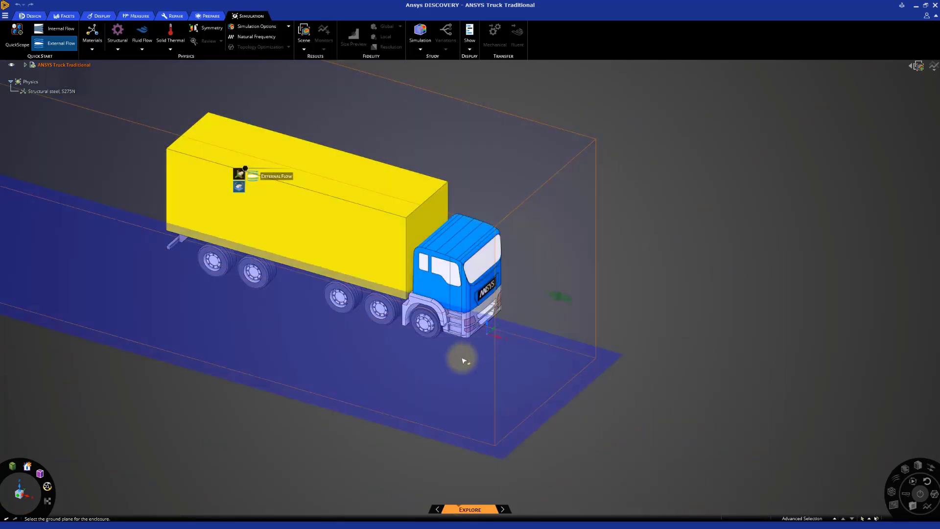
click(459, 361)
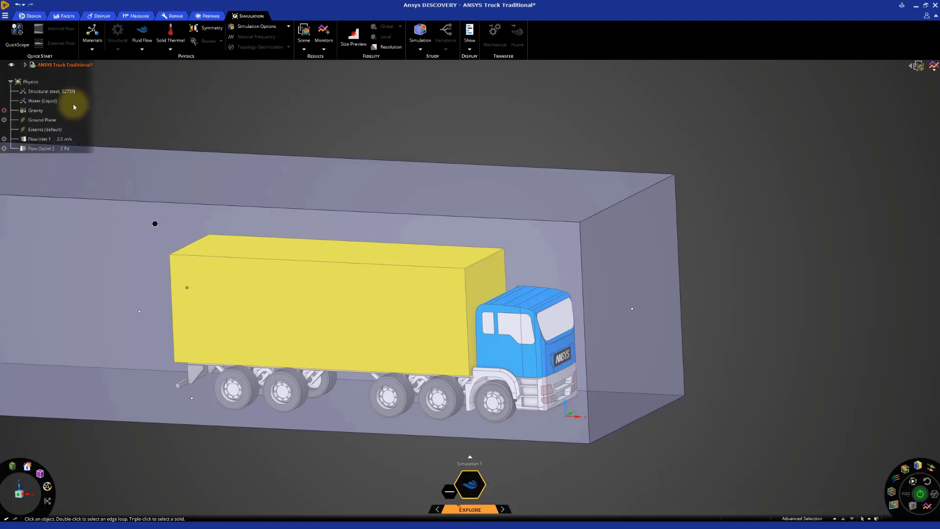
Change the enclosure fluid from Water (Liquid) to Air (Gas).
click(57, 104)
right_click(58, 104)
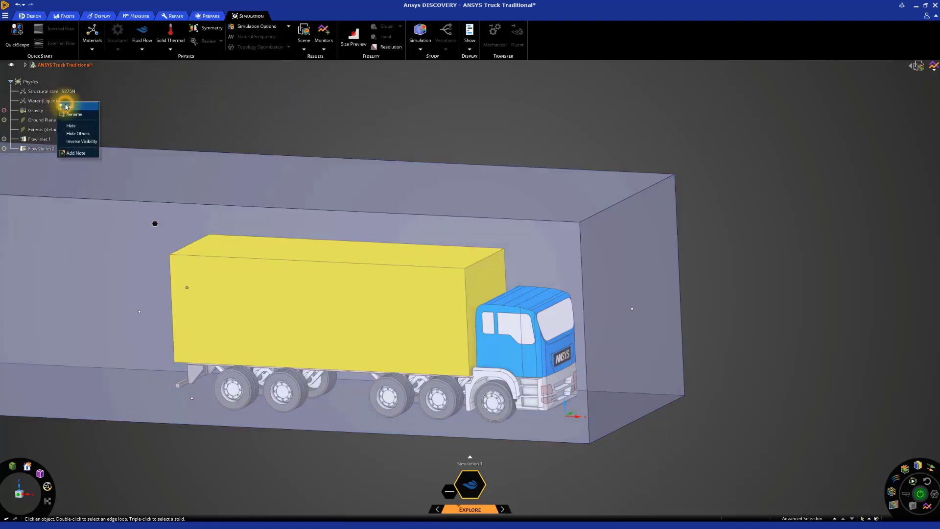
click(66, 105)
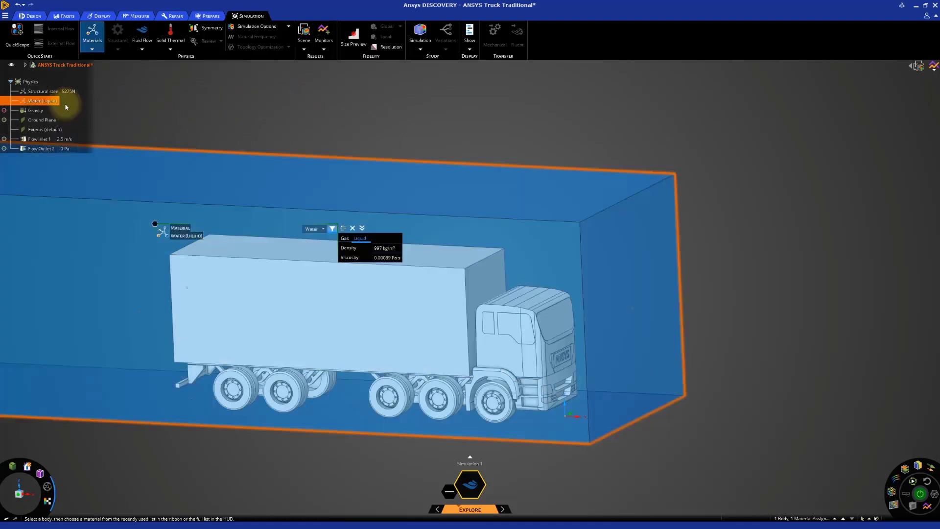
click(325, 234)
click(317, 241)
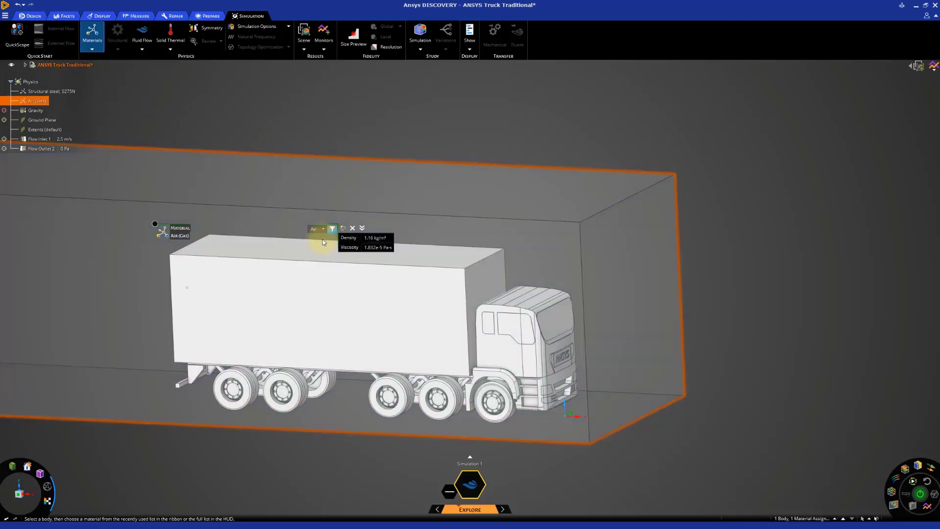
Set the Flow Inlet 1 velocity to 25 m/s.
click(231, 99)
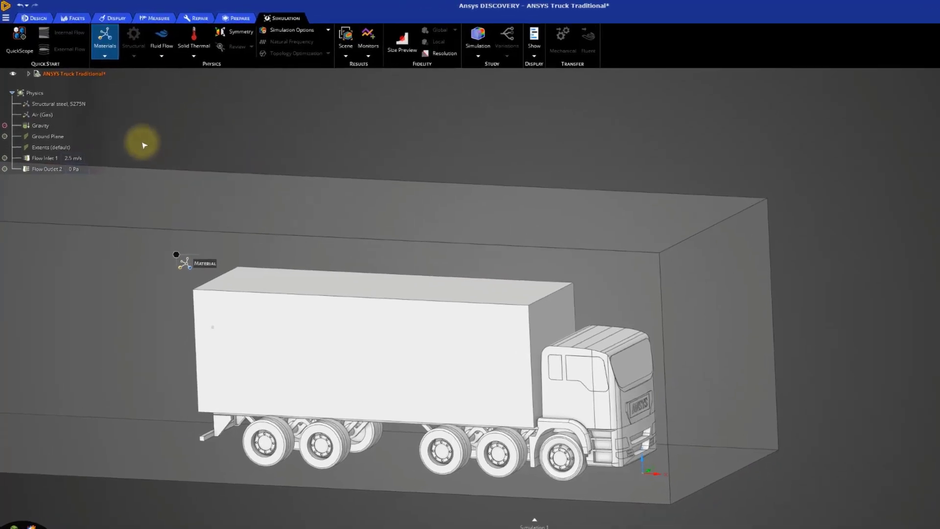
click(59, 139)
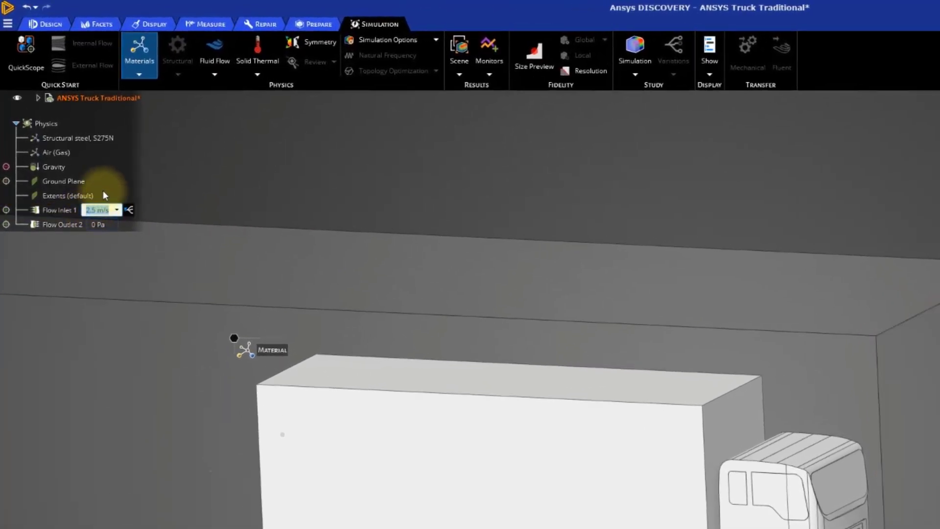
key(Return)
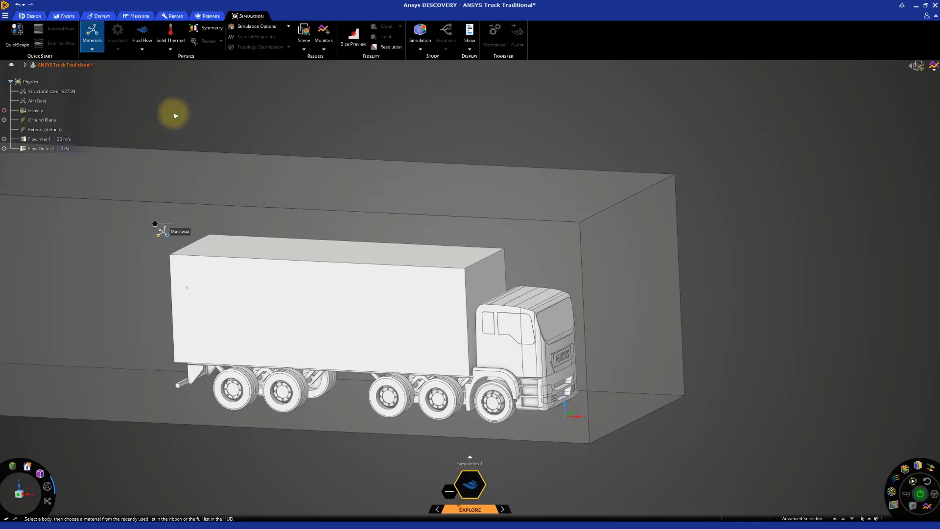
Hide the Enclosure component in the structure tree.
click(25, 64)
click(26, 85)
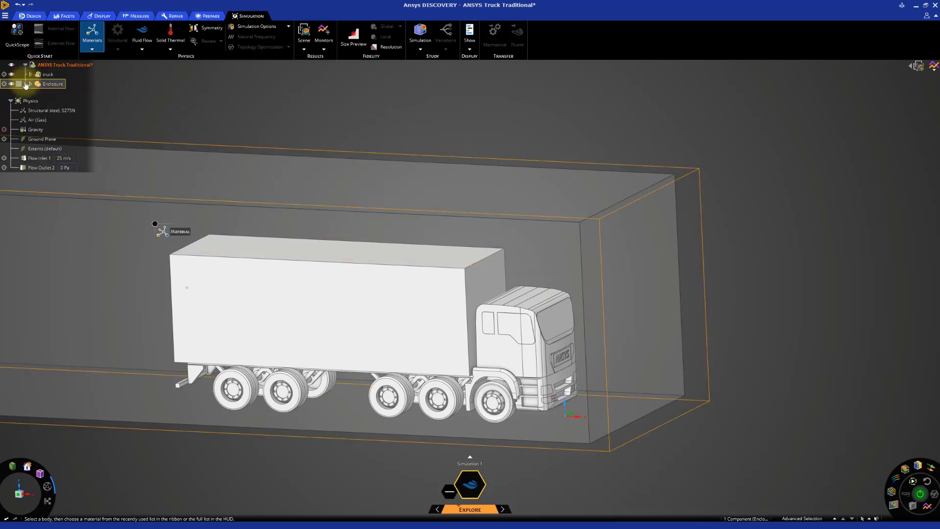
click(11, 84)
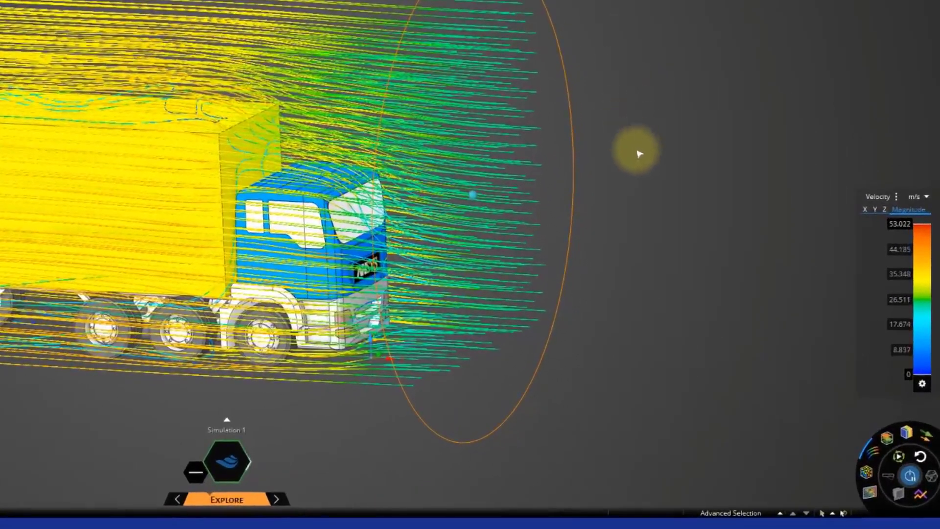
Show Static Pressure contours with surface display priority set to Inner.
click(905, 431)
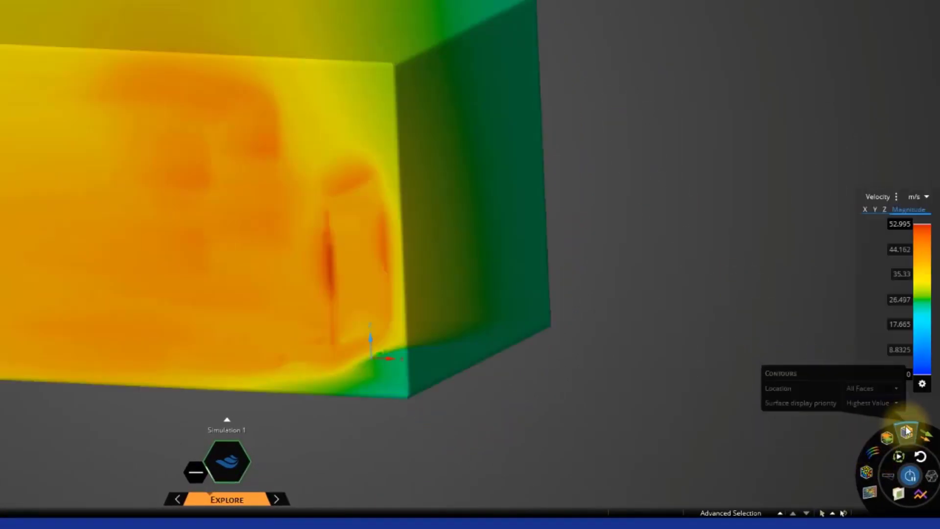
click(894, 197)
click(891, 206)
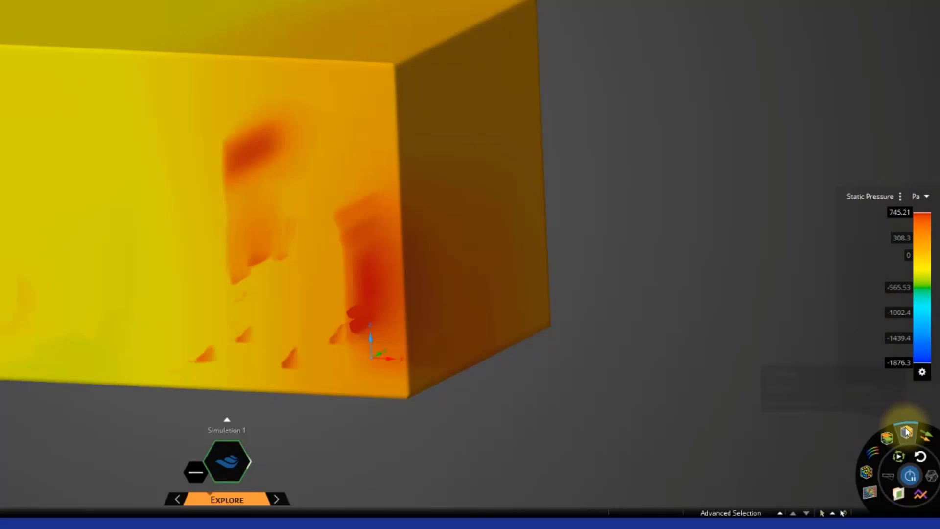
mouse_move(907, 432)
click(897, 403)
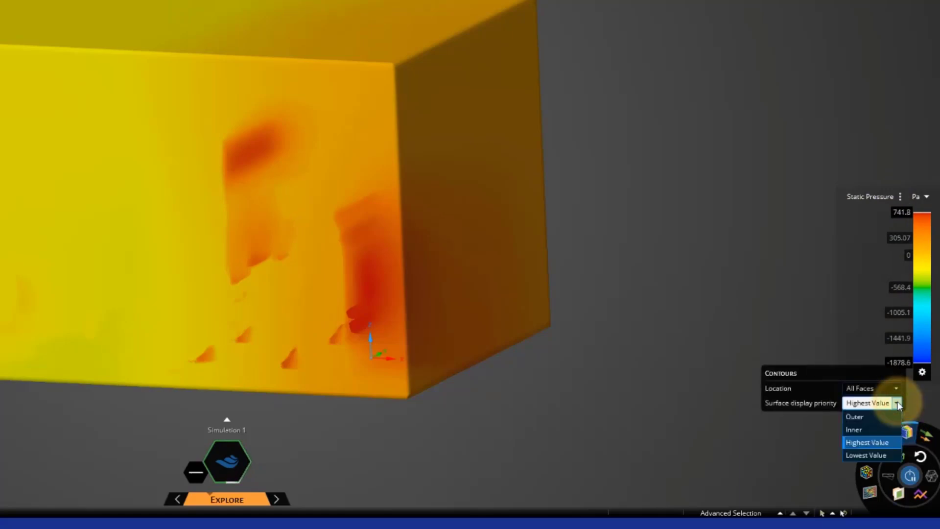
click(866, 429)
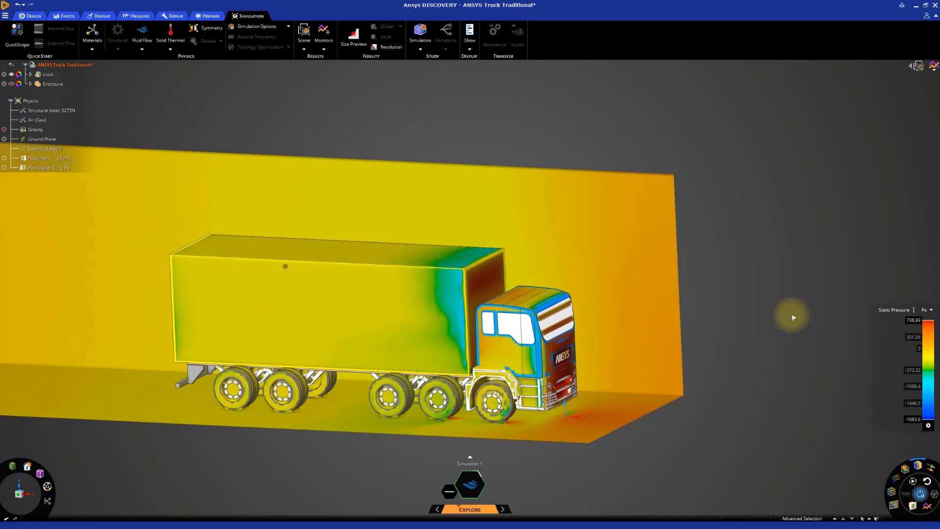
Hide the truck geometry and inspect the pressure contours from the front and a three-quarter angle.
click(13, 79)
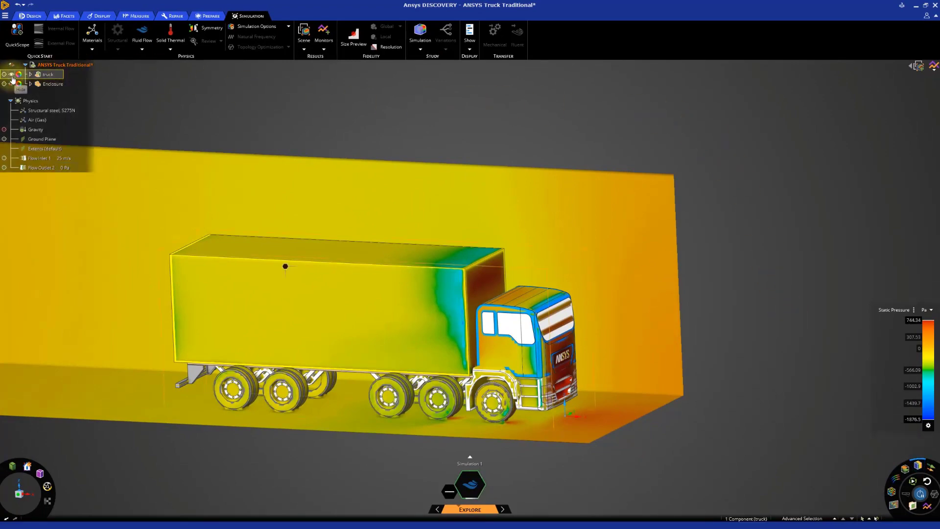
click(12, 78)
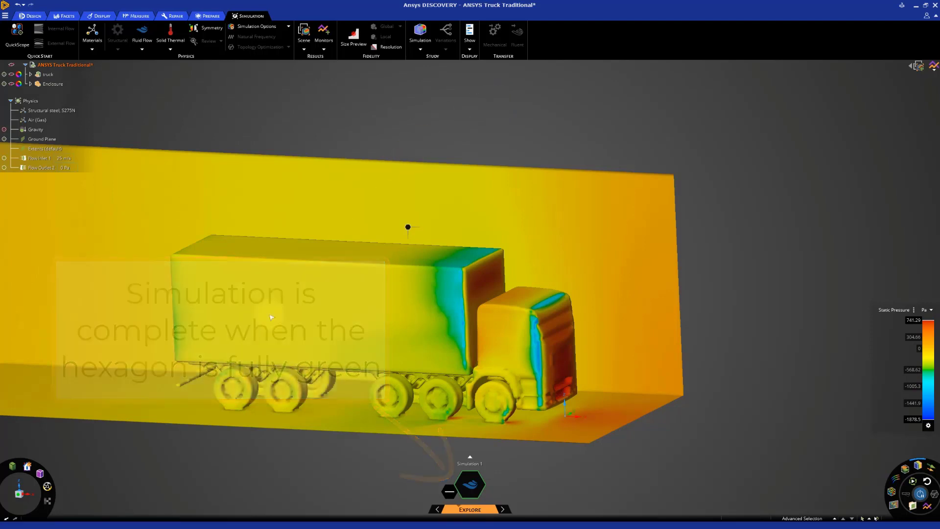
click(28, 495)
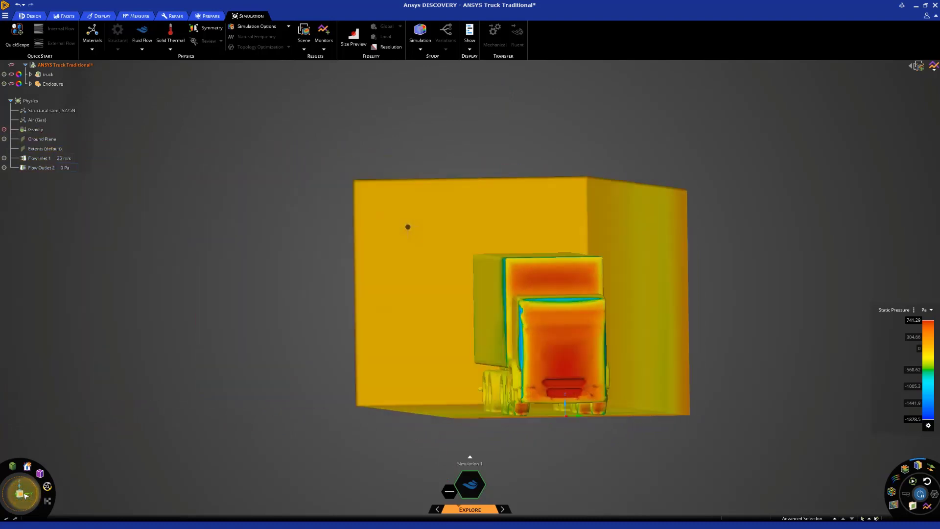
shift+middle_drag(518, 324, 374, 279)
scroll(422, 277, up, 3)
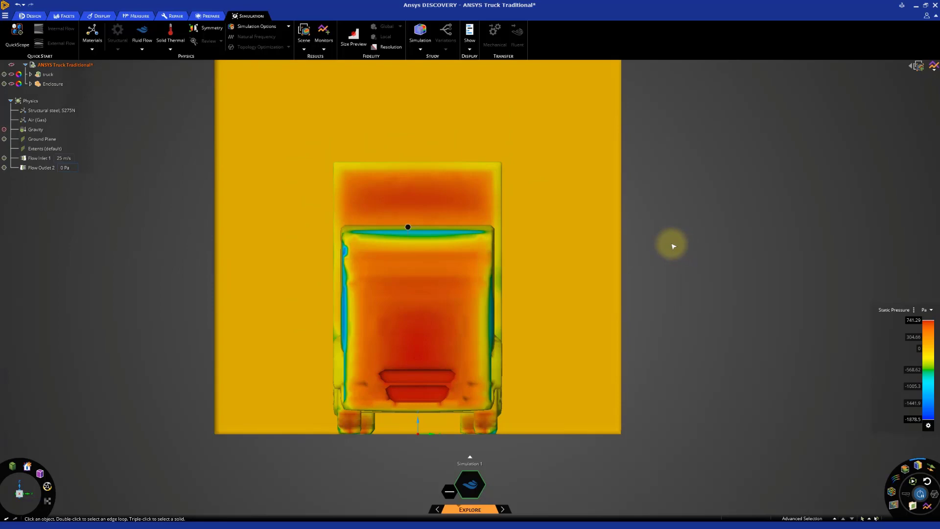
mouse_move(663, 240)
middle_down()
mouse_move(810, 252)
mouse_move(688, 252)
middle_up()
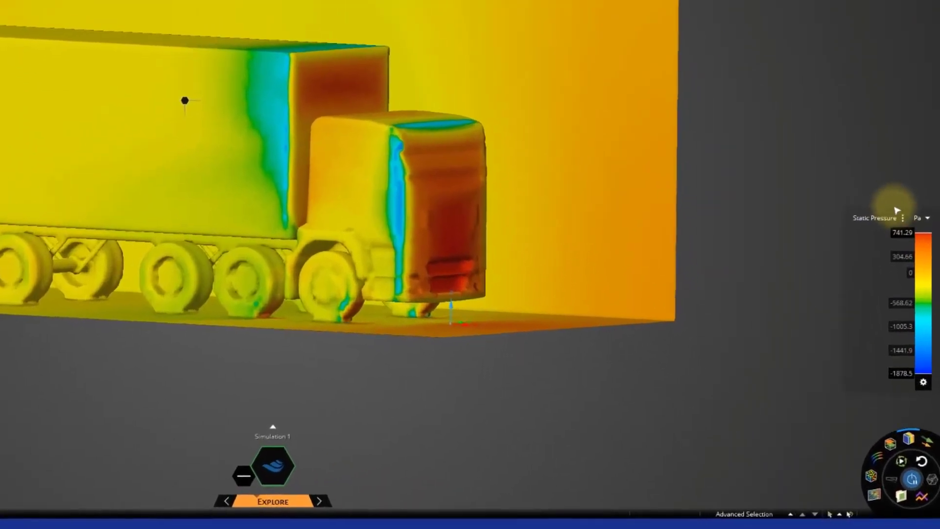
Show velocity contours on the outer domain surfaces and deselect the truck.
click(917, 309)
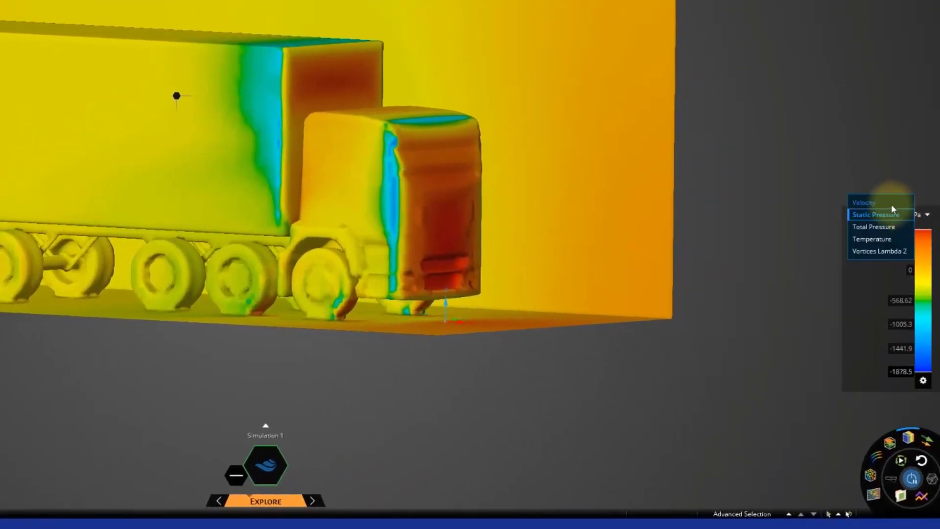
click(873, 203)
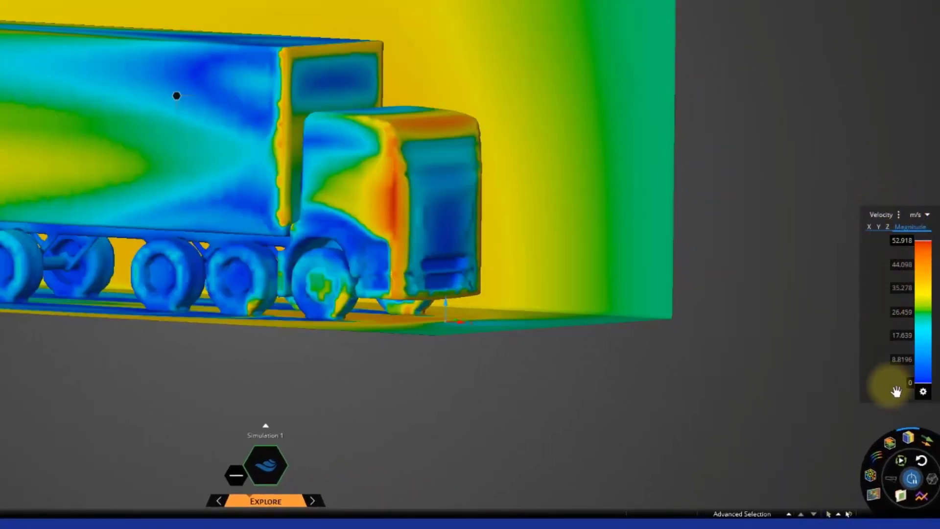
click(901, 425)
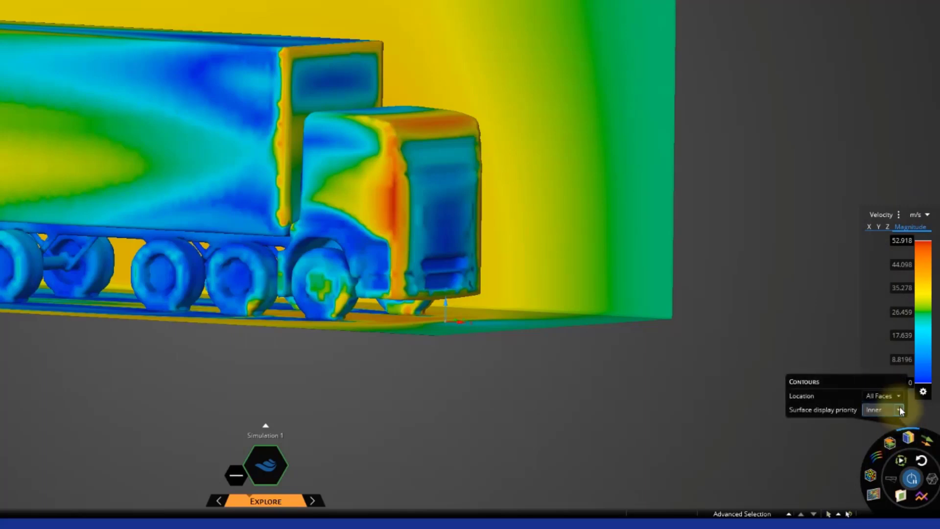
click(901, 411)
click(891, 429)
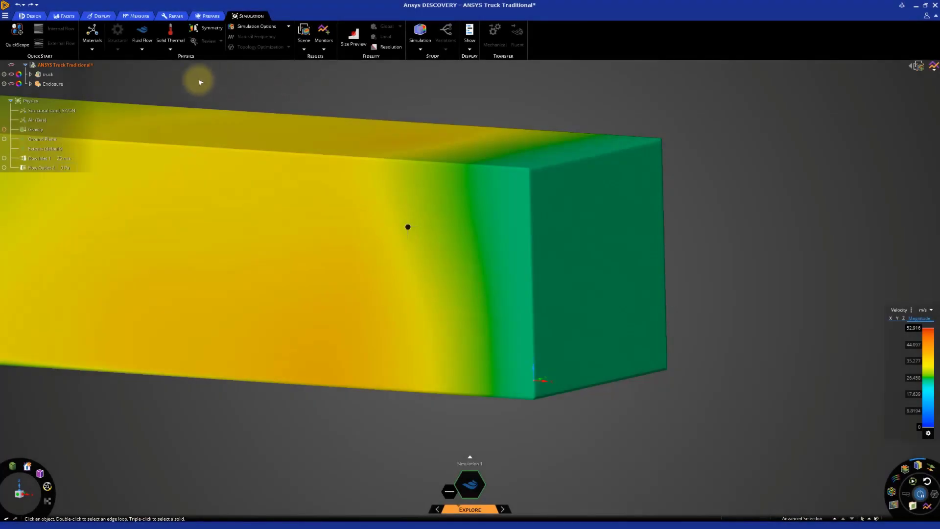
click(12, 76)
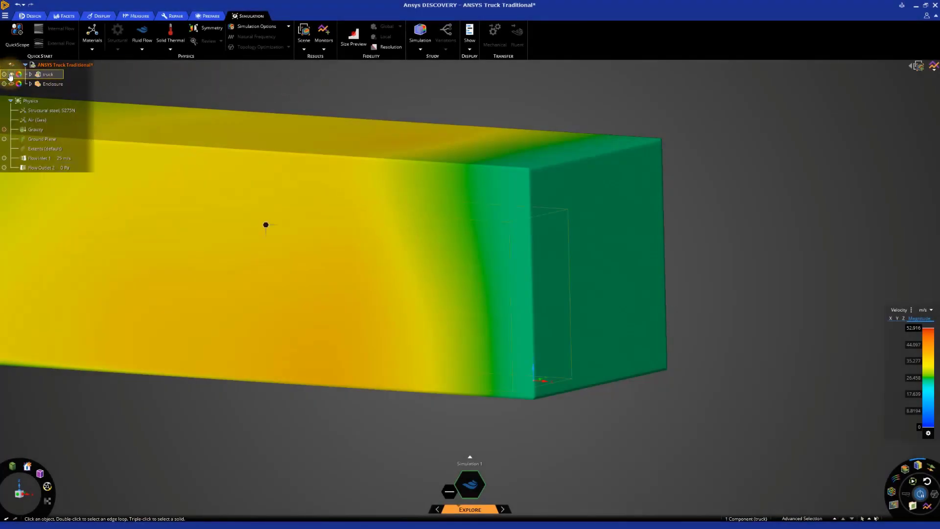
click(10, 76)
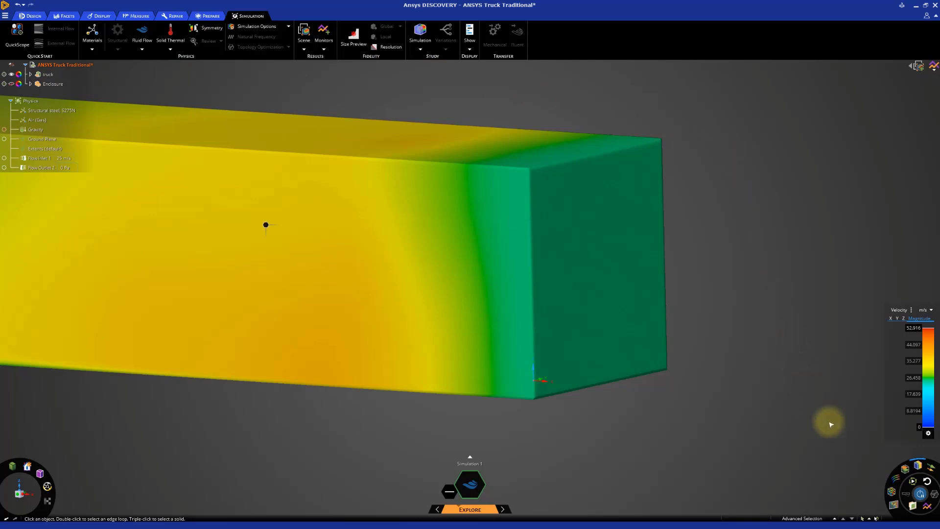
Add a velocity cut plane, rotate it 90° upright lengthwise, and view the truck side-on.
click(903, 500)
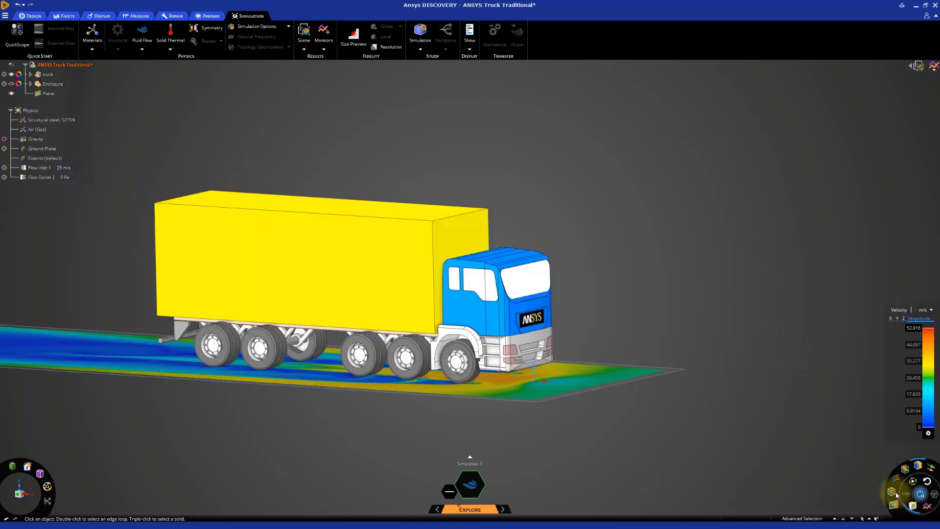
click(623, 386)
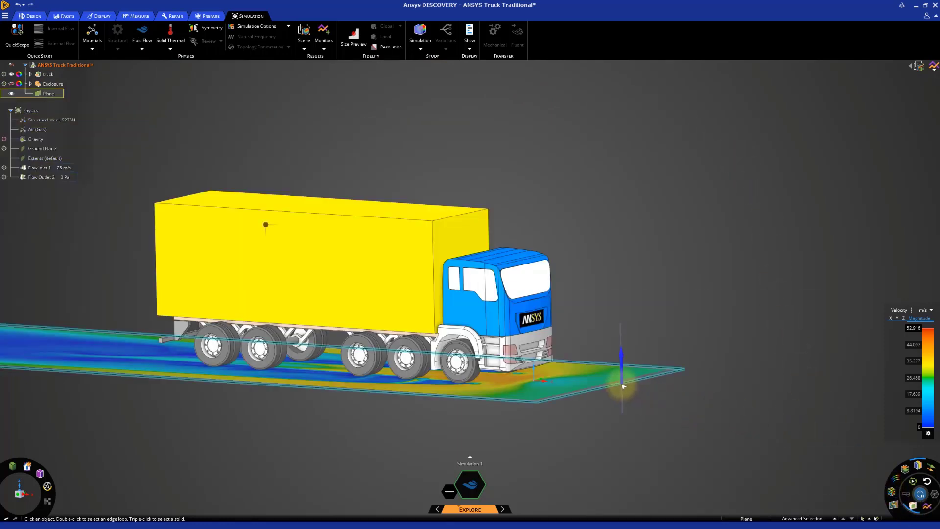
key(m)
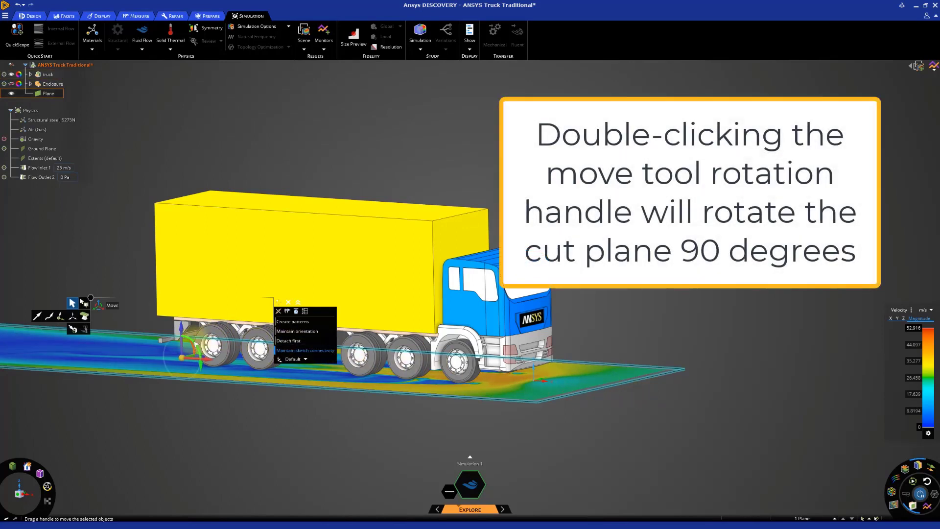
double_click(194, 349)
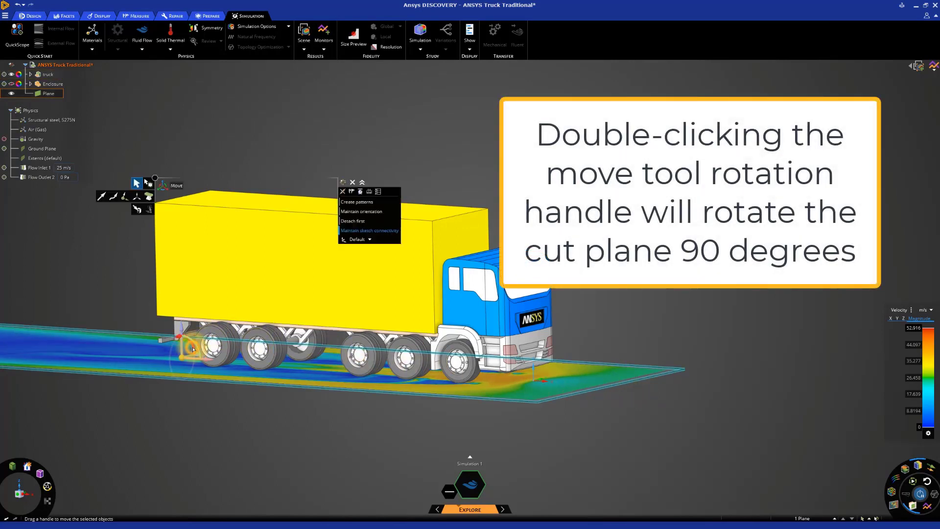
key(Escape)
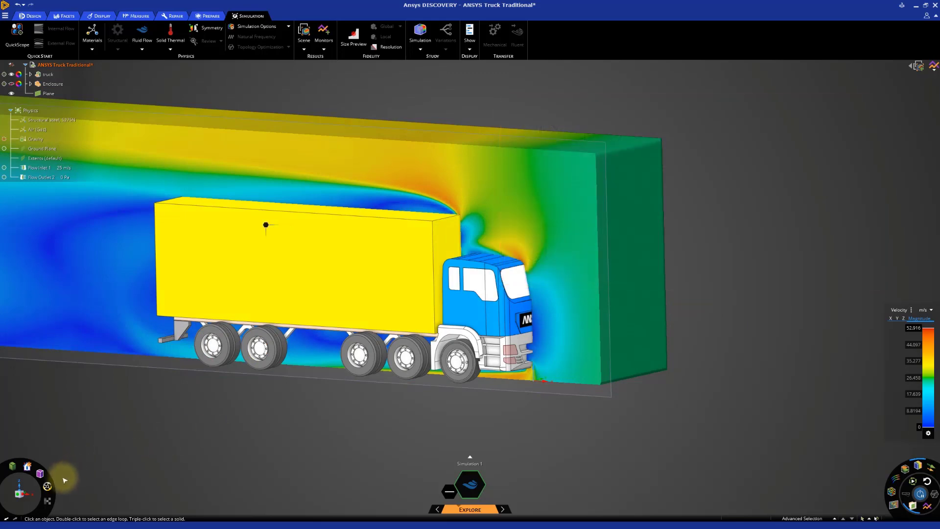
click(15, 494)
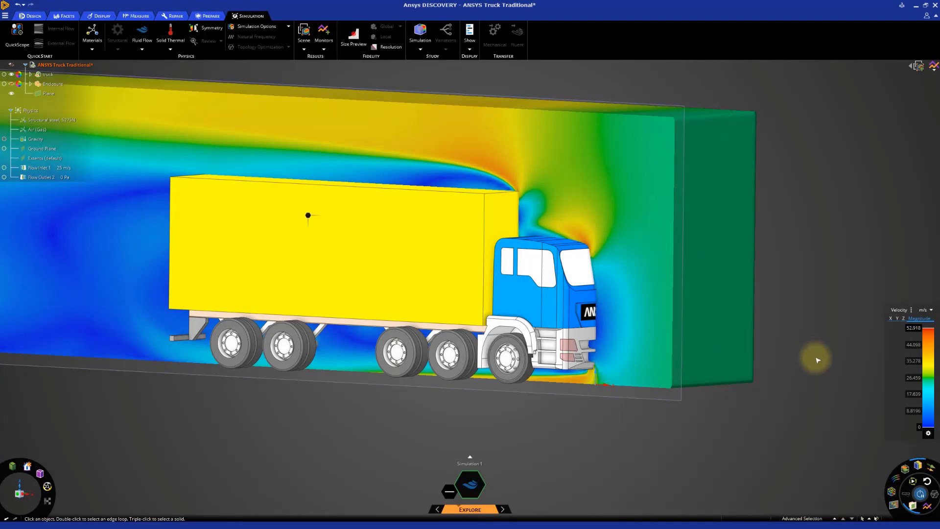
Replace the contours with thinner velocity streamlines and orbit to view from above.
click(918, 468)
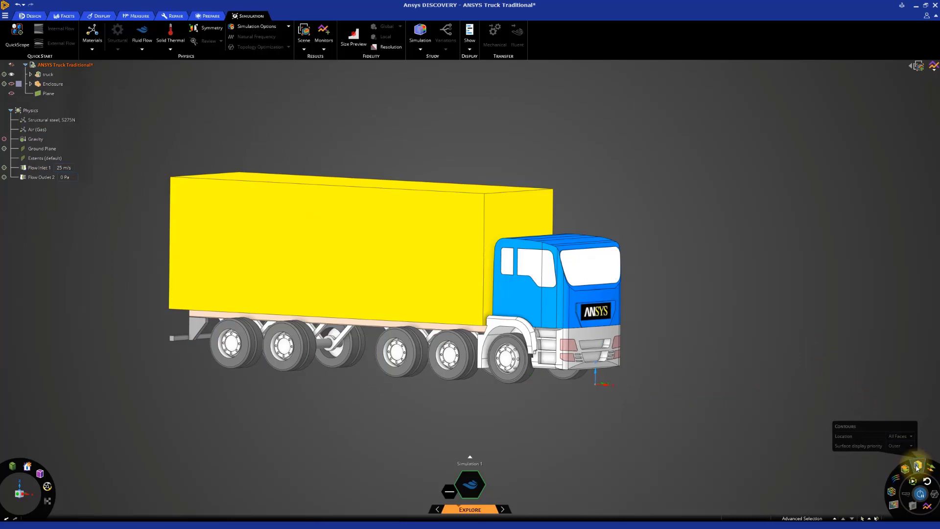
click(898, 478)
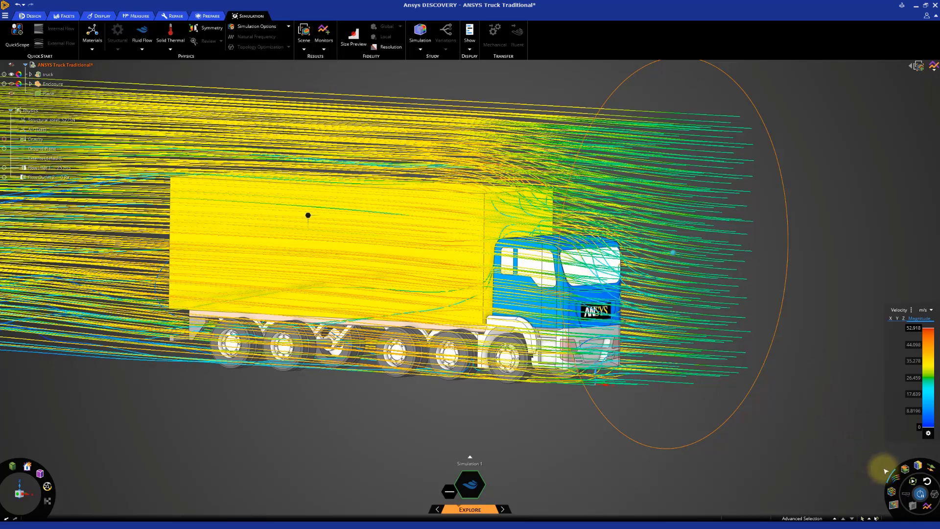
mouse_move(899, 479)
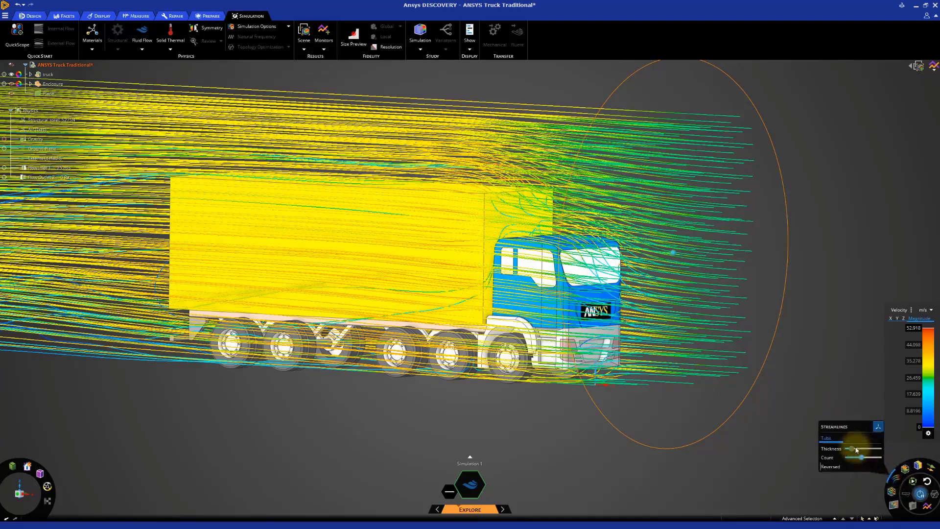
drag(852, 450, 865, 458)
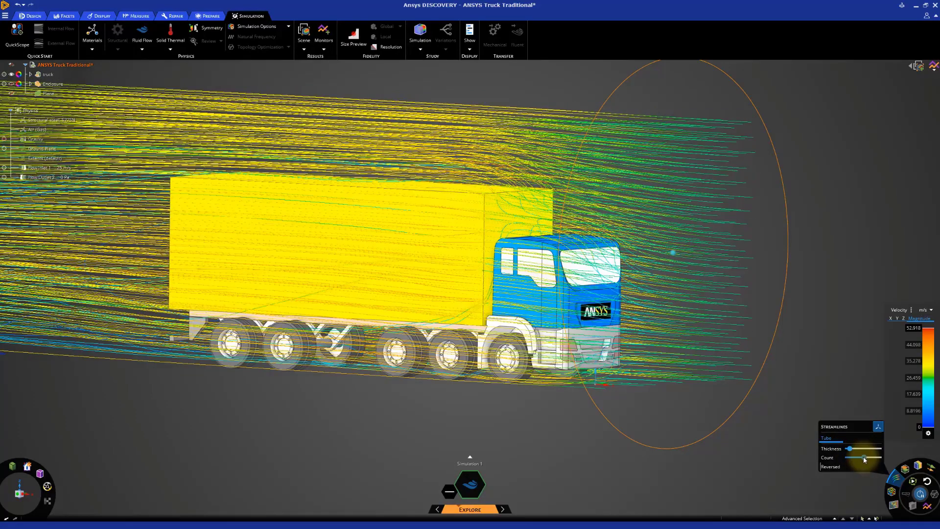
click(863, 486)
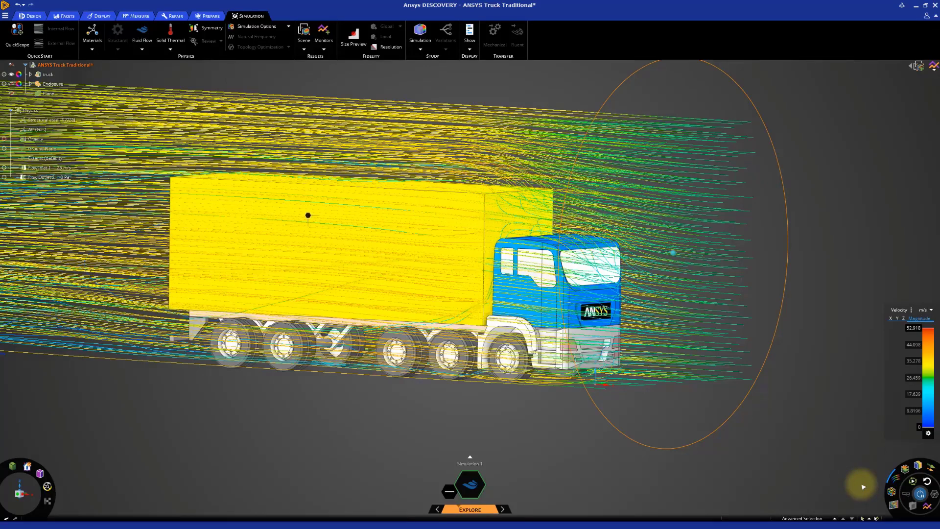
middle_drag(863, 486, 778, 337)
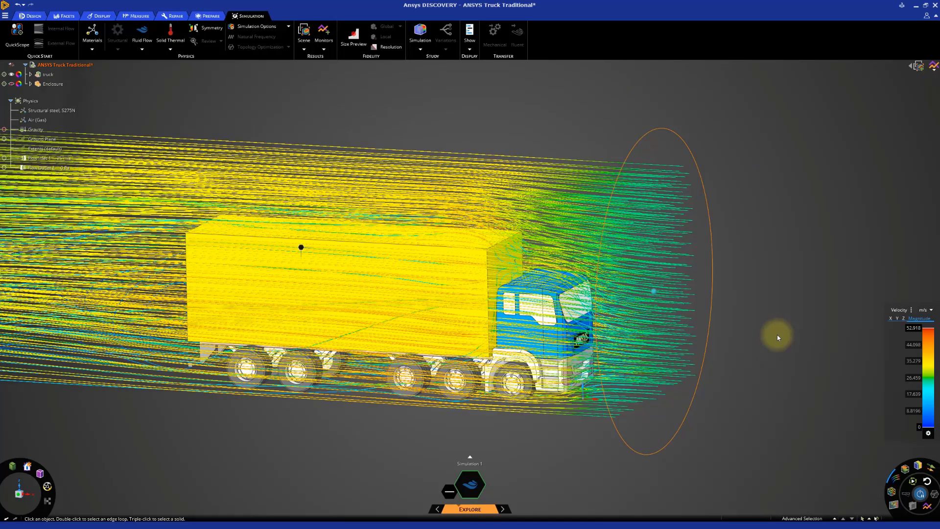
Move the streamline seed onto the cut plane and view the side profile with the plane edge adjusted.
drag(621, 431, 676, 366)
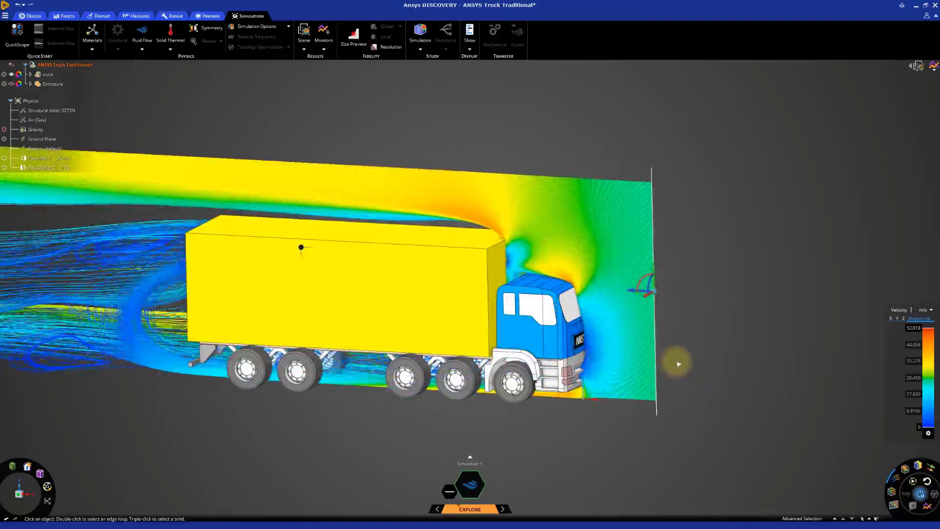
click(682, 361)
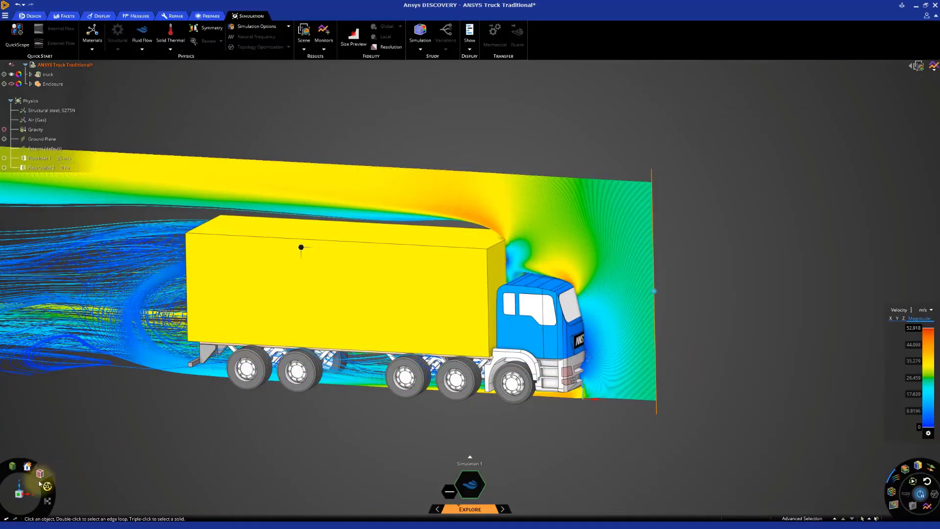
click(19, 494)
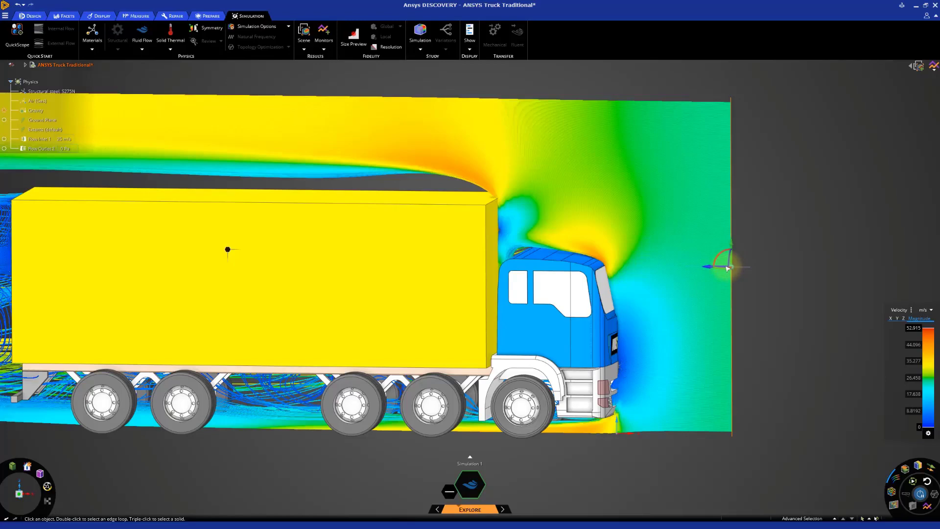
drag(725, 266, 386, 265)
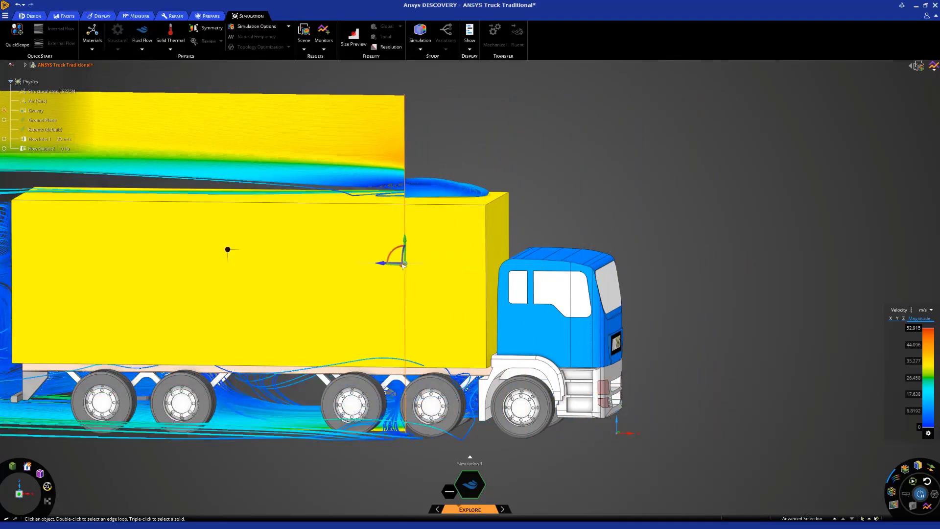
scroll(456, 211, down, 5)
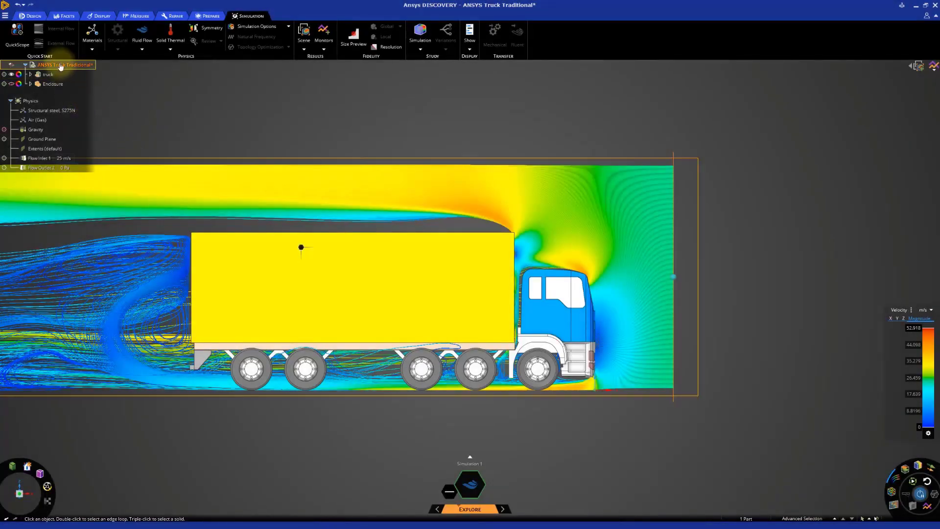
Open ANSYS Truck Streamlined.dsco without saving changes to the traditional truck.
click(4, 15)
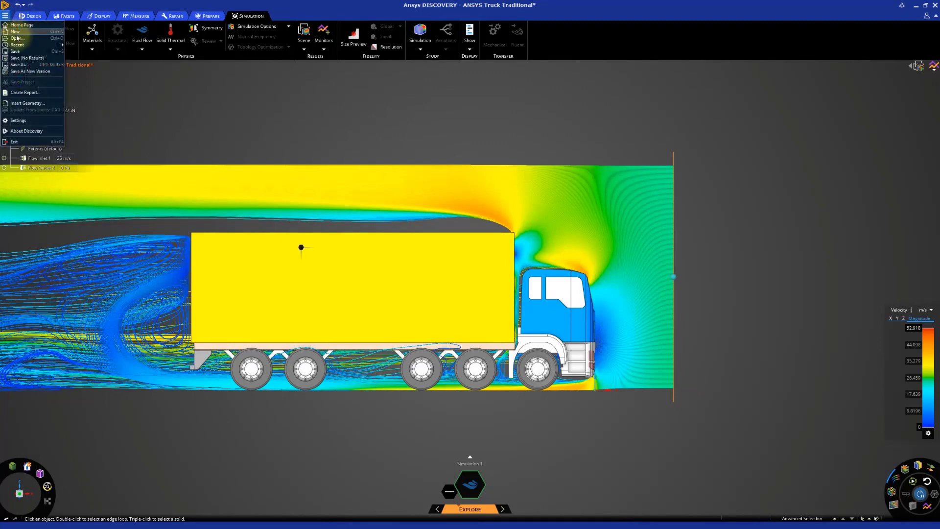
click(17, 38)
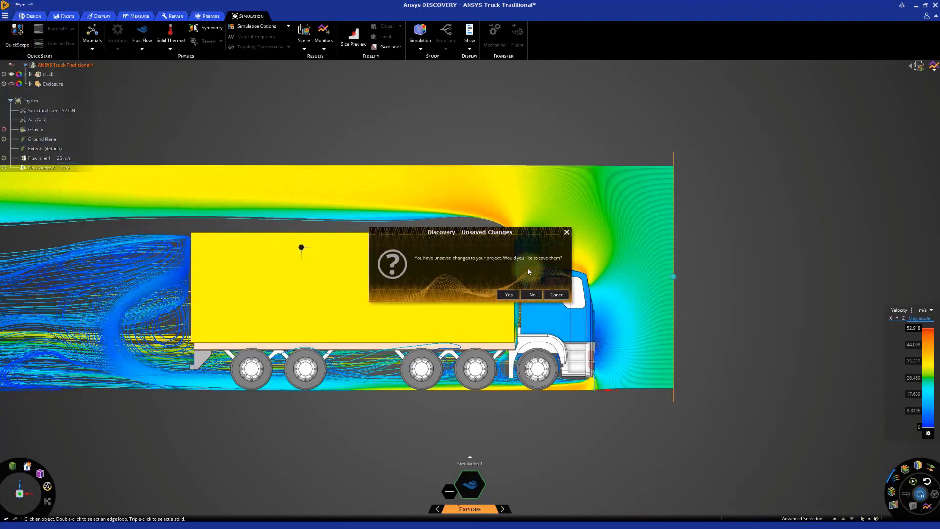
click(534, 295)
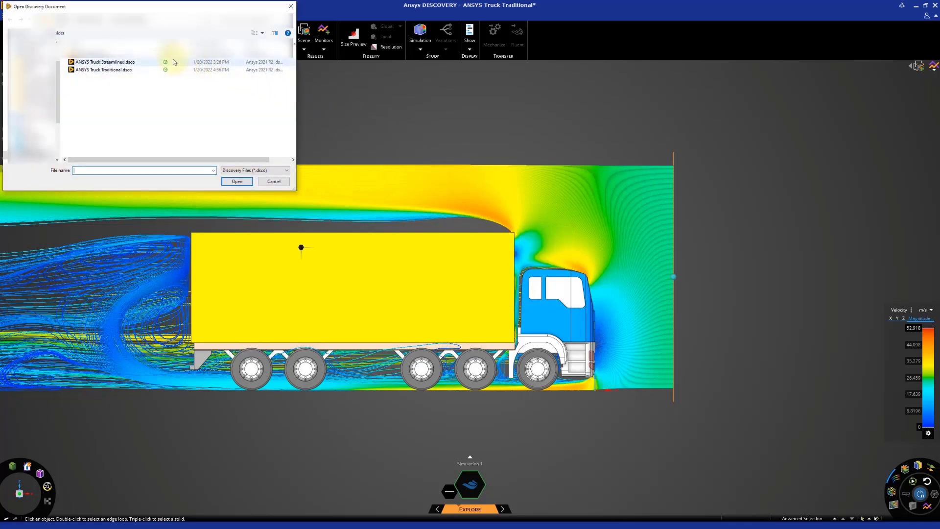
click(118, 62)
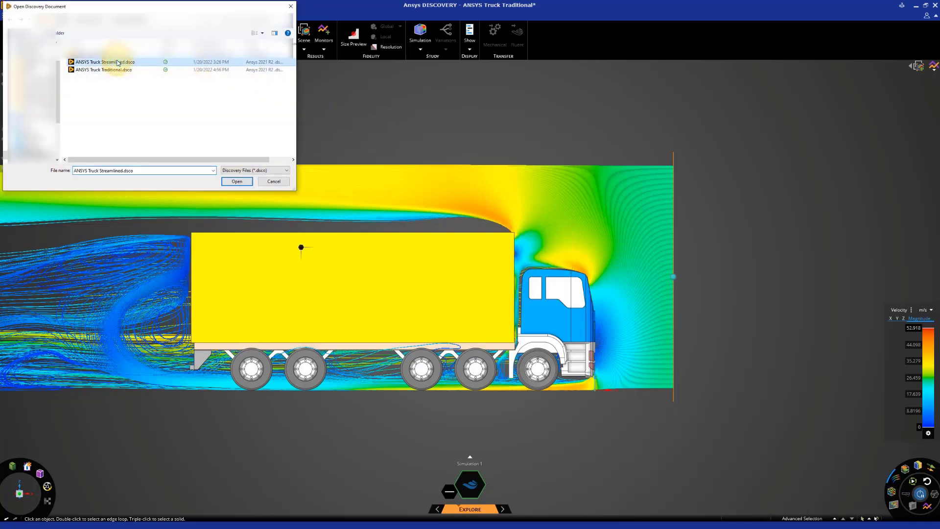
click(237, 182)
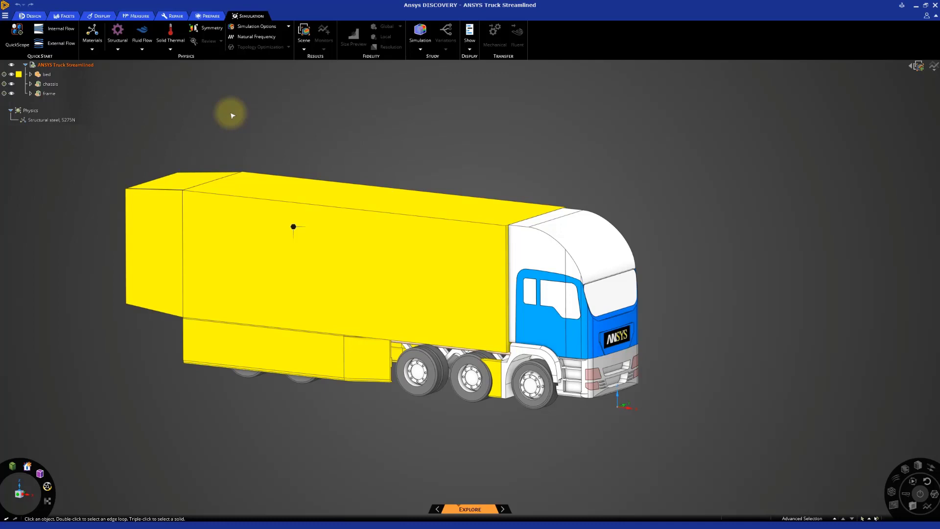
Create an External Flow enclosure with the inlet at the truck front and the floor as ground plane.
click(73, 45)
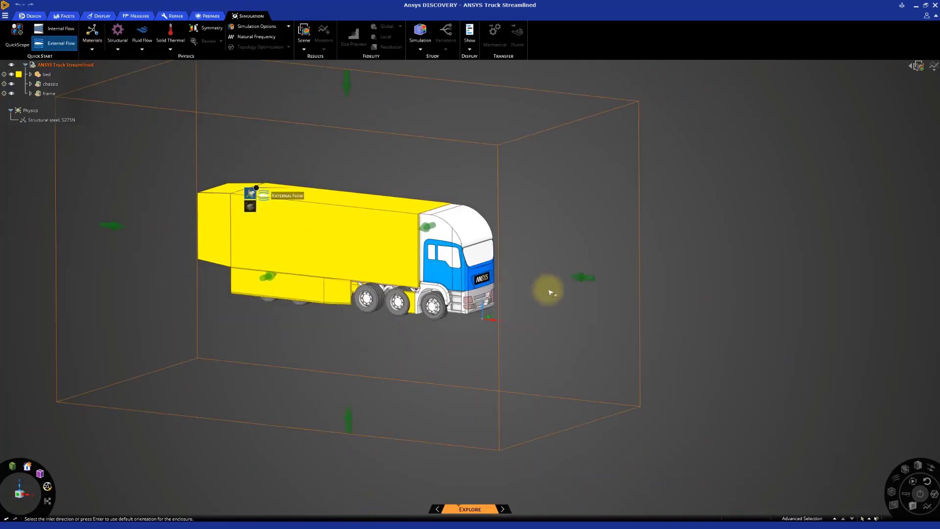
click(580, 282)
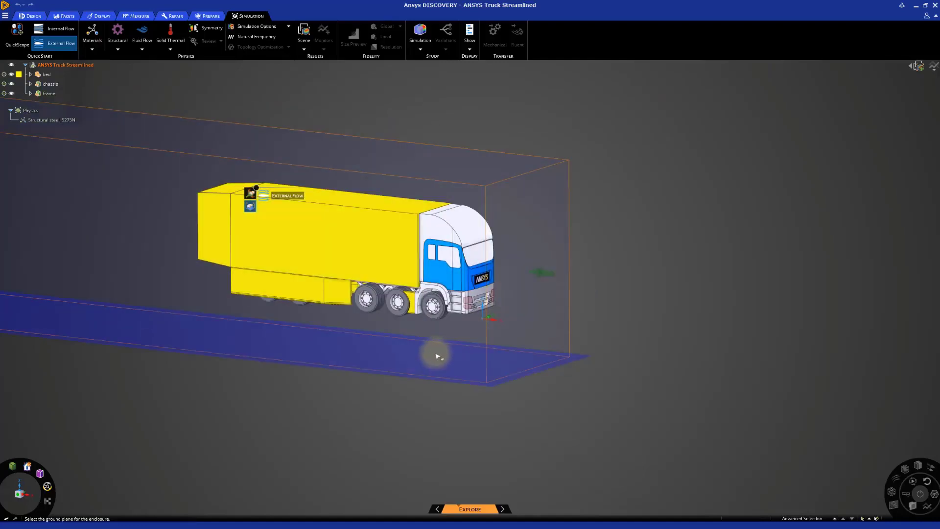
click(437, 354)
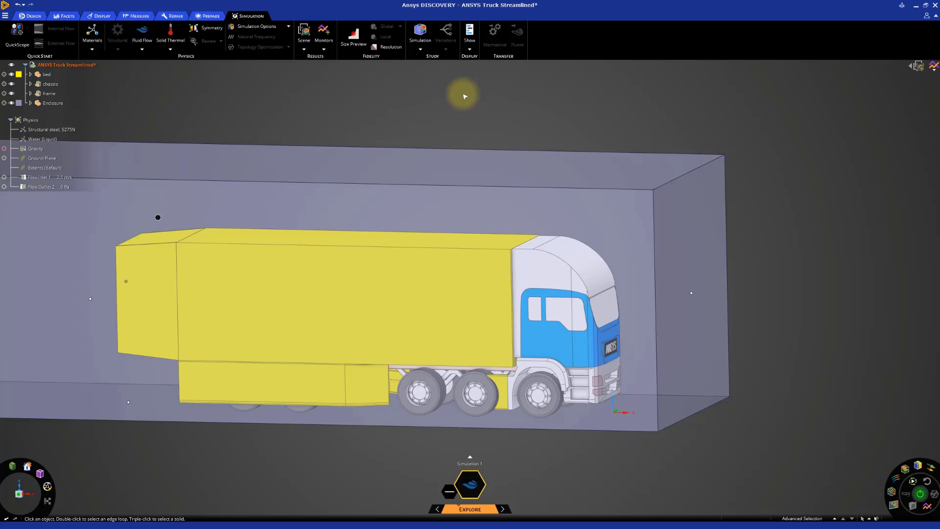
Change the enclosure fluid from Water (Liquid) to Air (Gas).
right_click(52, 143)
click(68, 152)
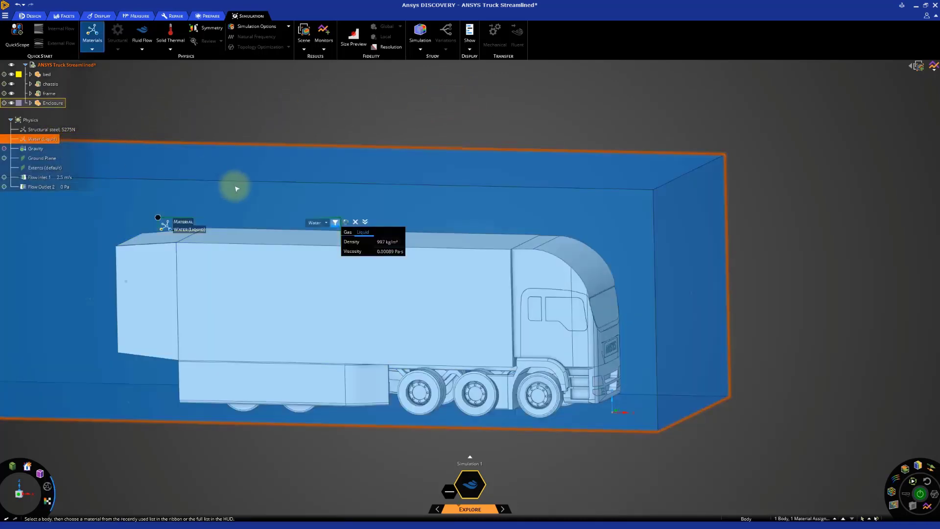
click(317, 223)
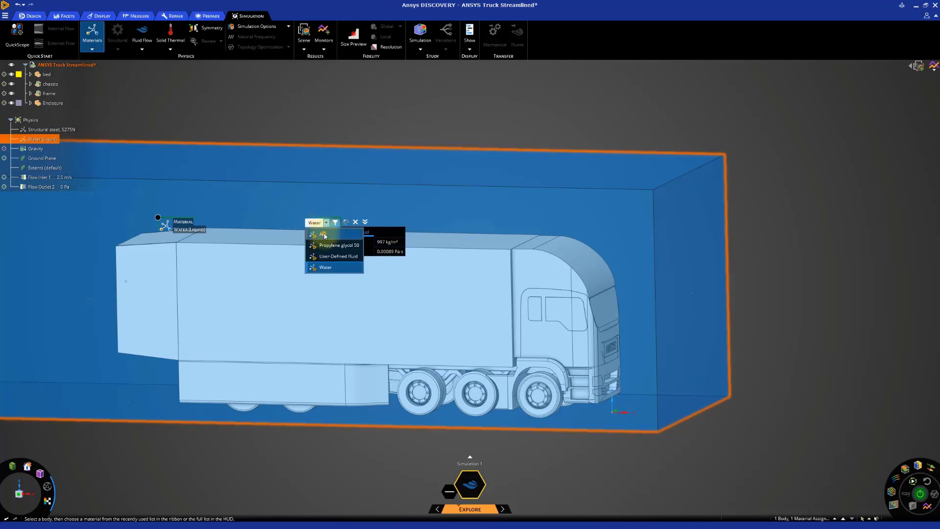
click(325, 235)
click(182, 117)
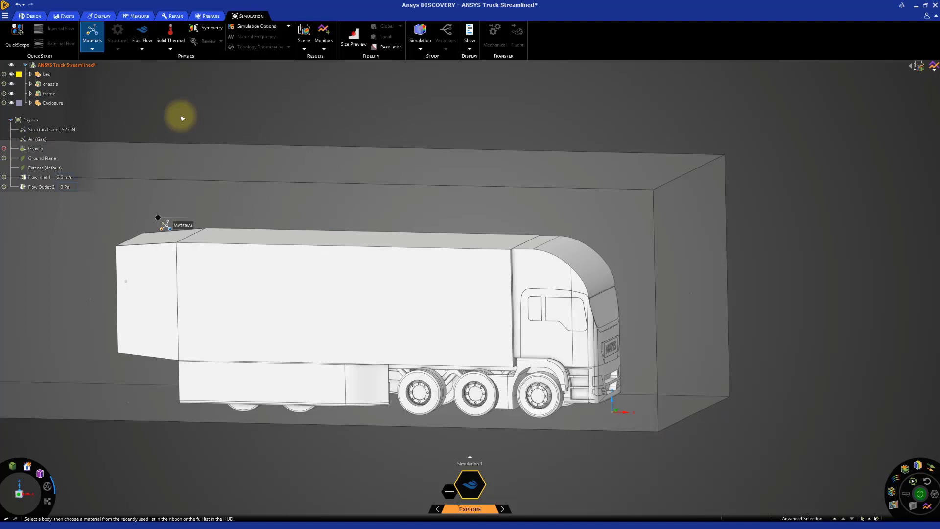
Raise Flow Inlet 1 speed from 2.5 to 25 m/s.
click(64, 177)
click(64, 176)
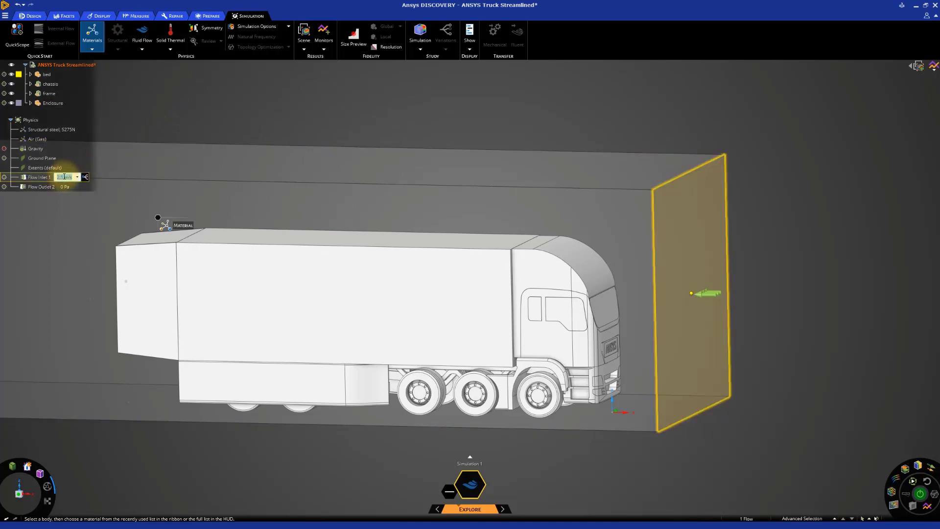
key(Return)
Check the Flow Outlet 2 pressure stays at 0 Pa and hide the enclosure.
click(41, 187)
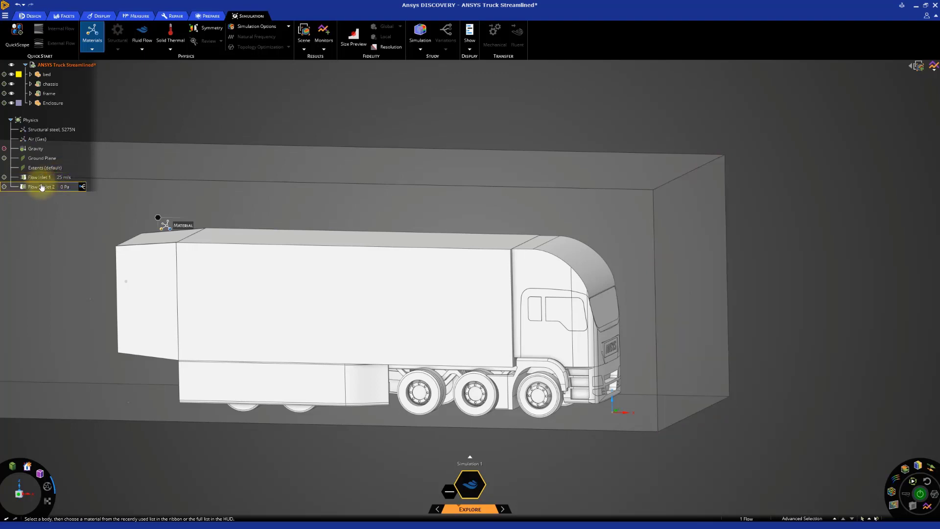
click(319, 137)
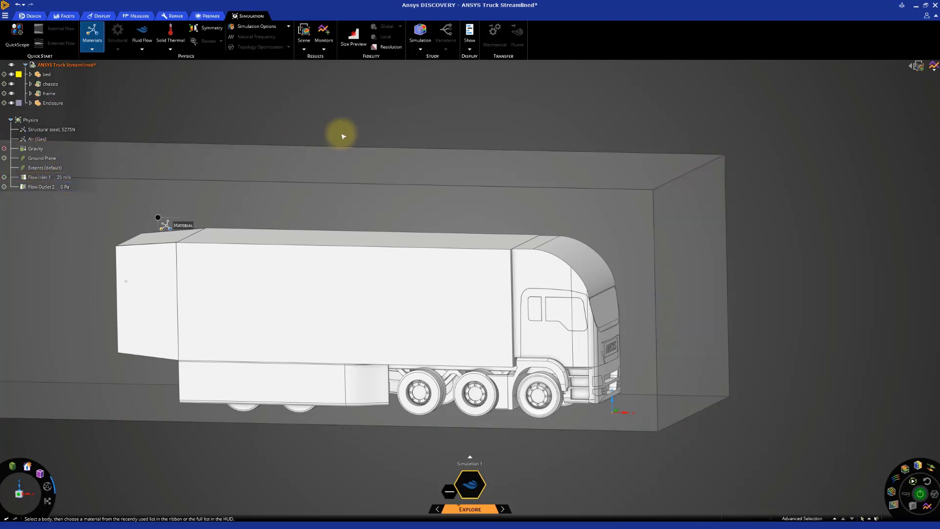
click(11, 102)
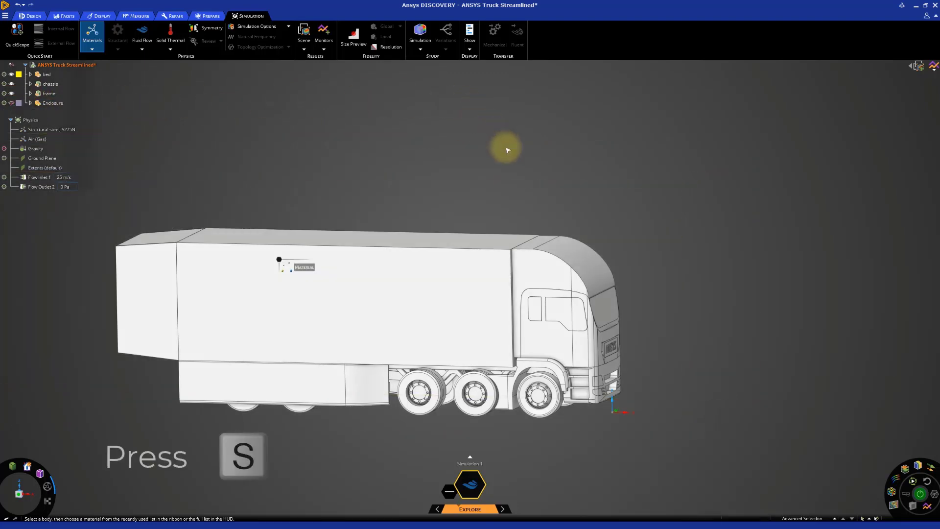
Exit the Materials tool with S and start the external airflow simulation.
key(s)
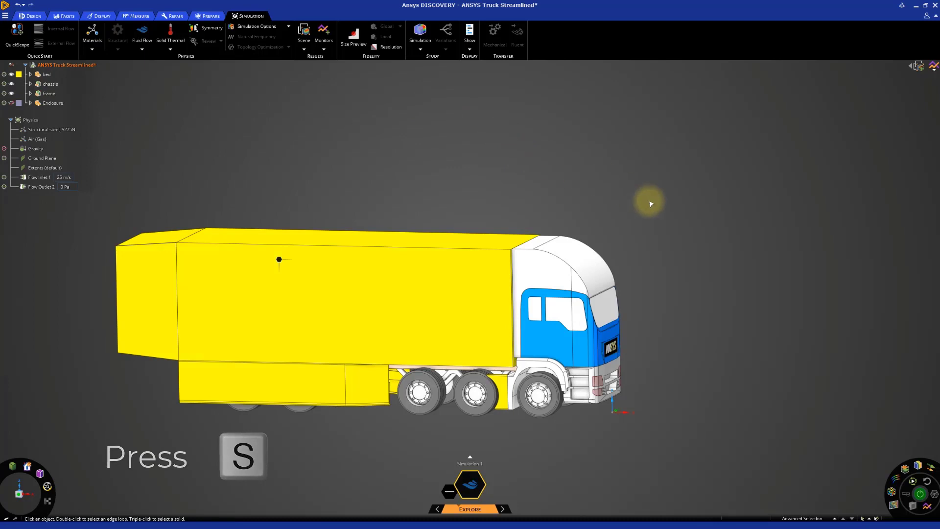
click(920, 494)
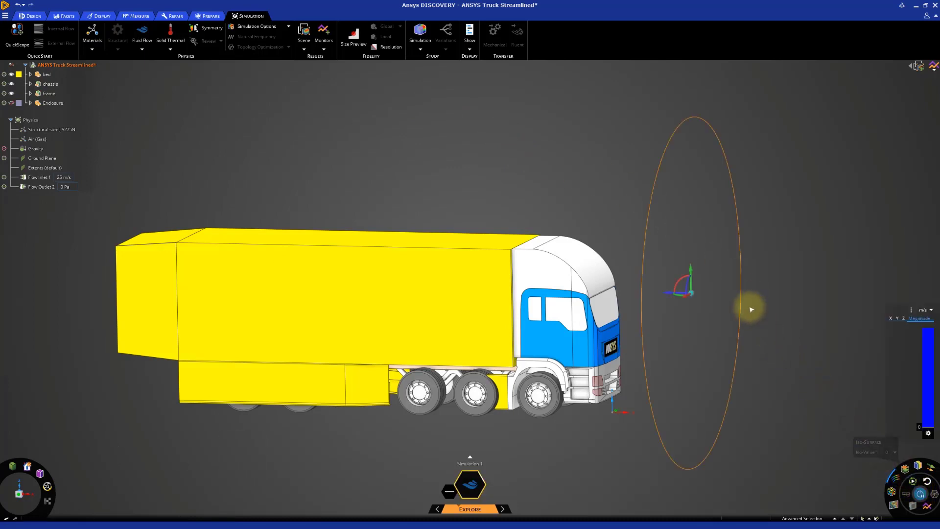
shift+middle_drag(750, 298, 746, 281)
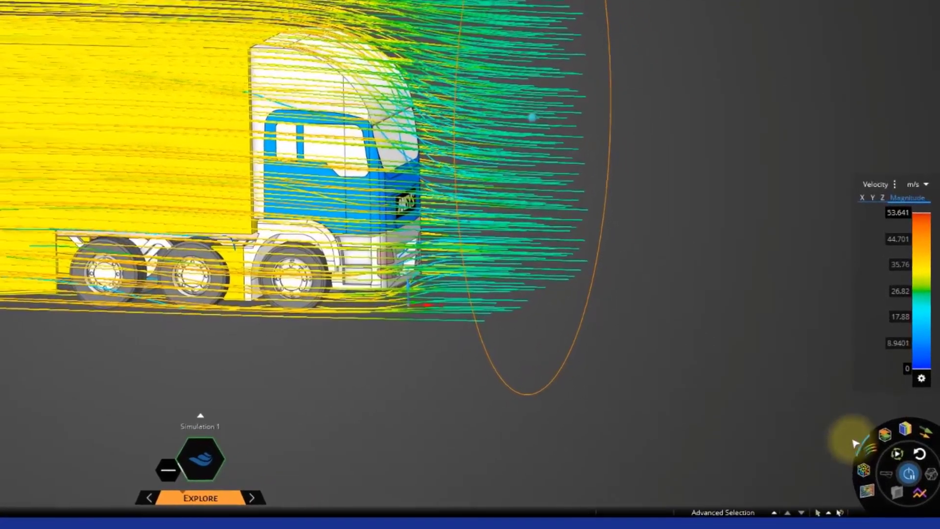
Replace the streamlines with velocity contours over the model.
mouse_move(894, 483)
click(866, 456)
click(903, 427)
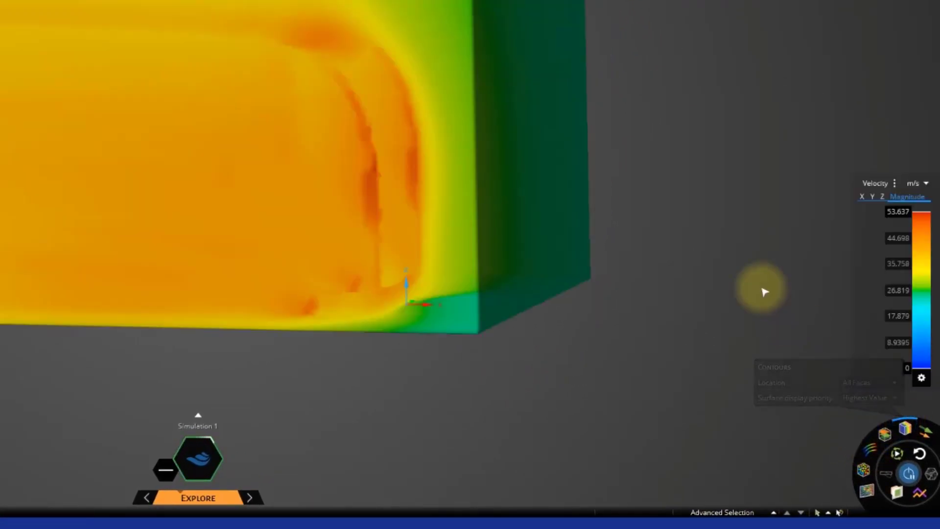
Try Static Pressure contours with Inner surface priority, hiding the bed and chassis.
click(893, 183)
click(888, 197)
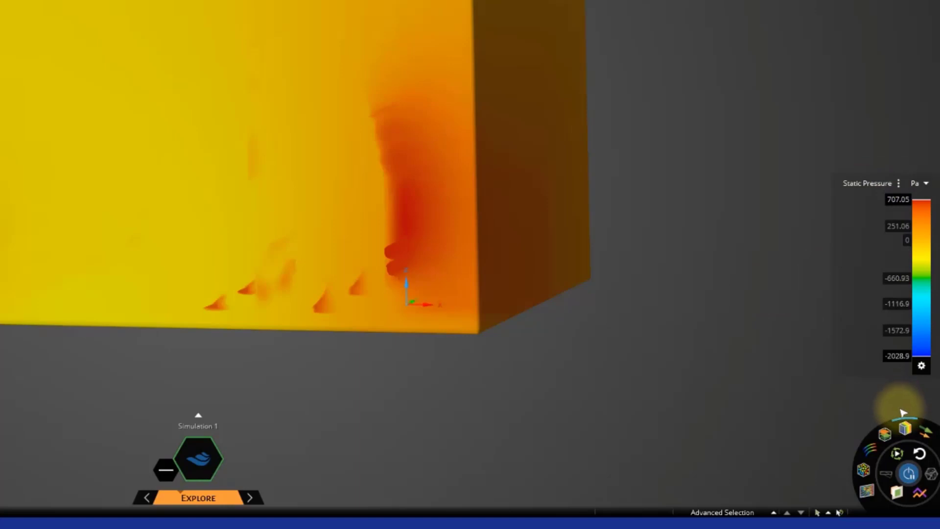
mouse_move(903, 413)
click(890, 397)
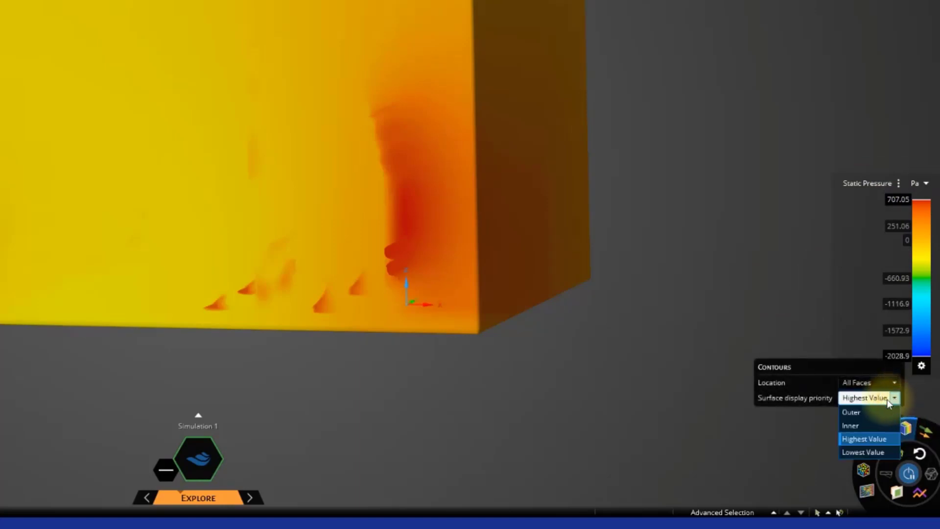
click(852, 426)
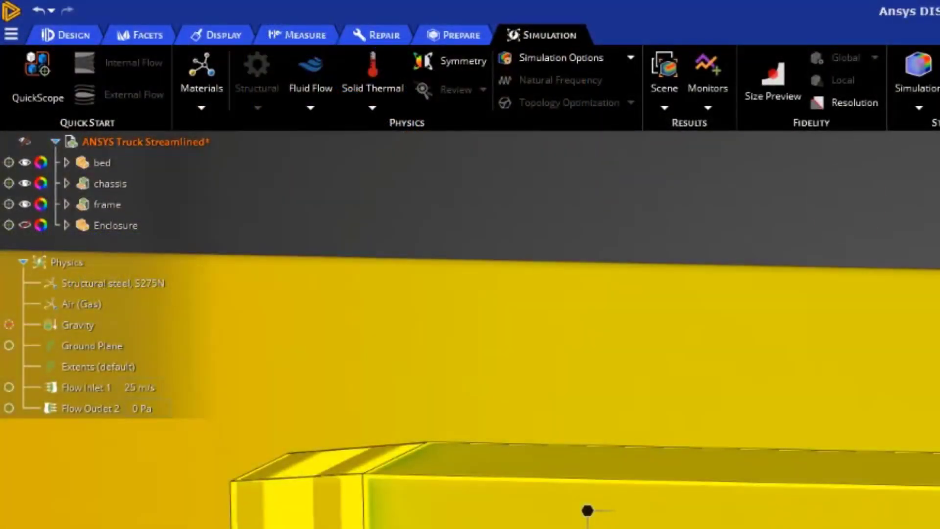
click(25, 162)
click(24, 183)
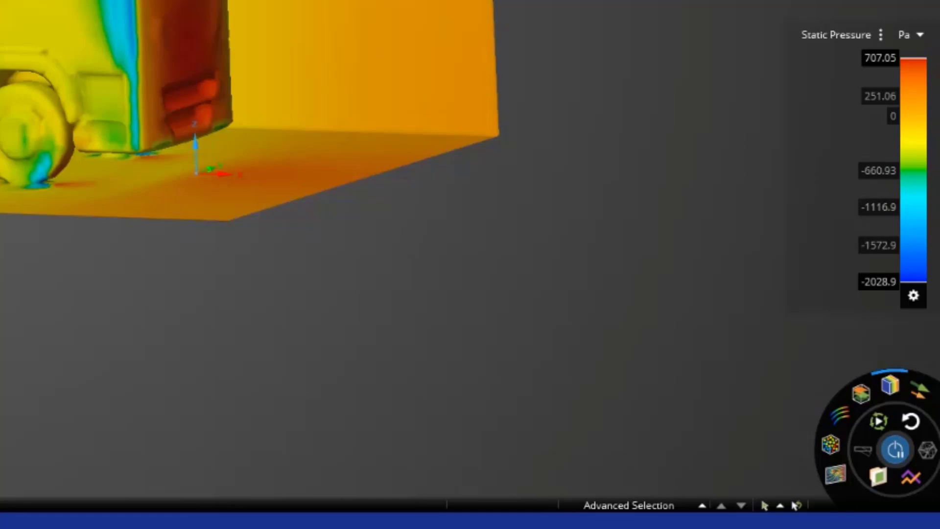
Plot Velocity again and make the bed, chassis and frame visible.
click(880, 34)
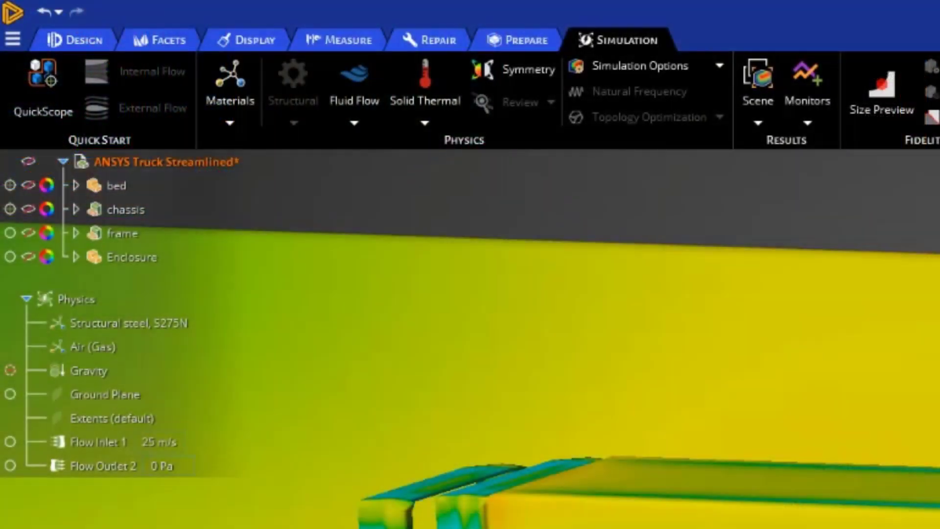
click(289, 201)
click(28, 185)
click(28, 211)
click(28, 233)
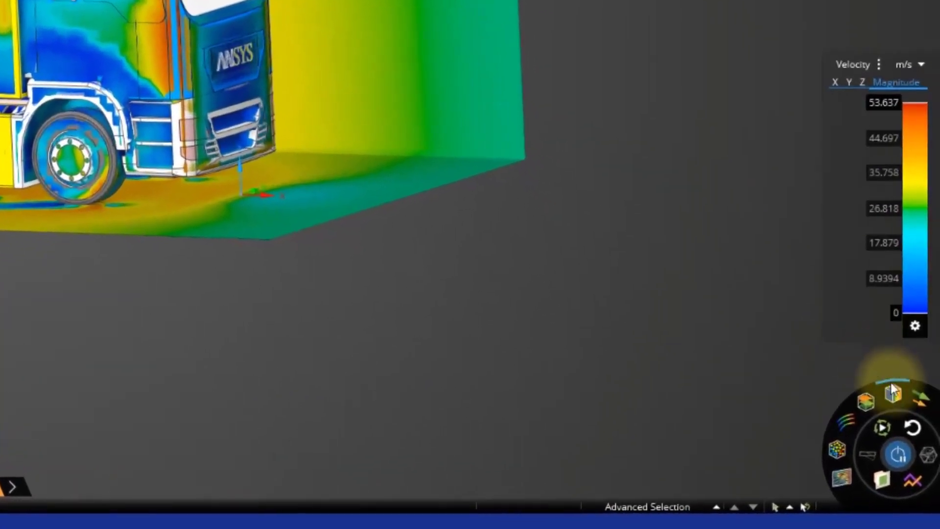
Switch the result display from contours back to velocity streamlines.
click(919, 464)
click(895, 389)
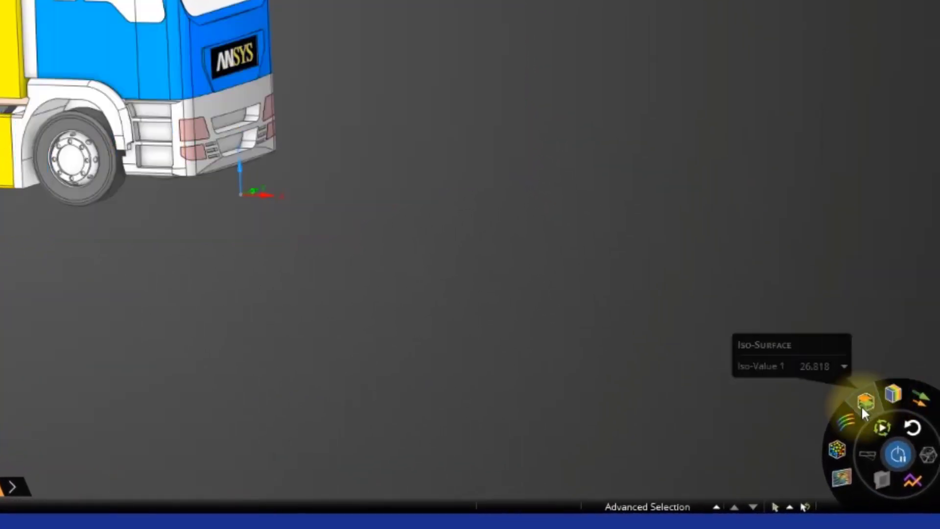
click(850, 424)
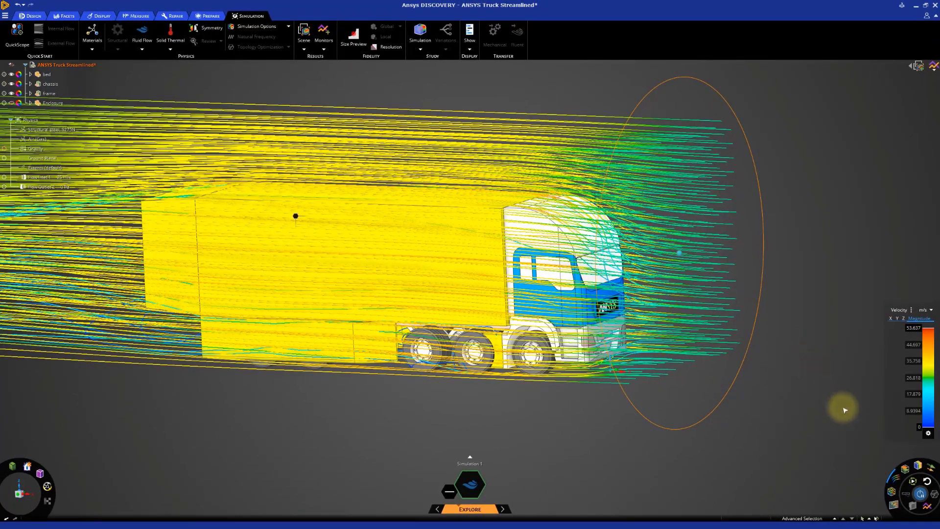
Increase the streamline count and orbit to a side view of the truck.
mouse_move(898, 482)
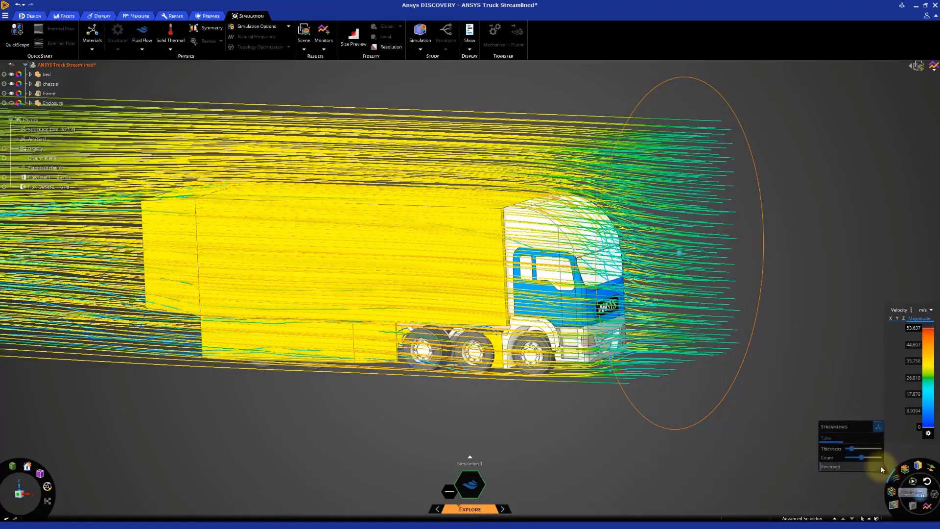
drag(862, 457, 851, 451)
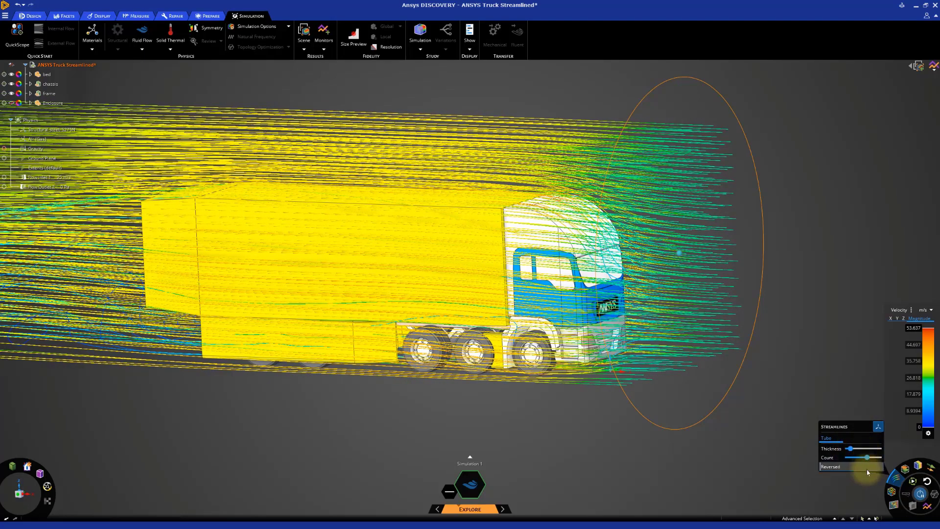
click(792, 410)
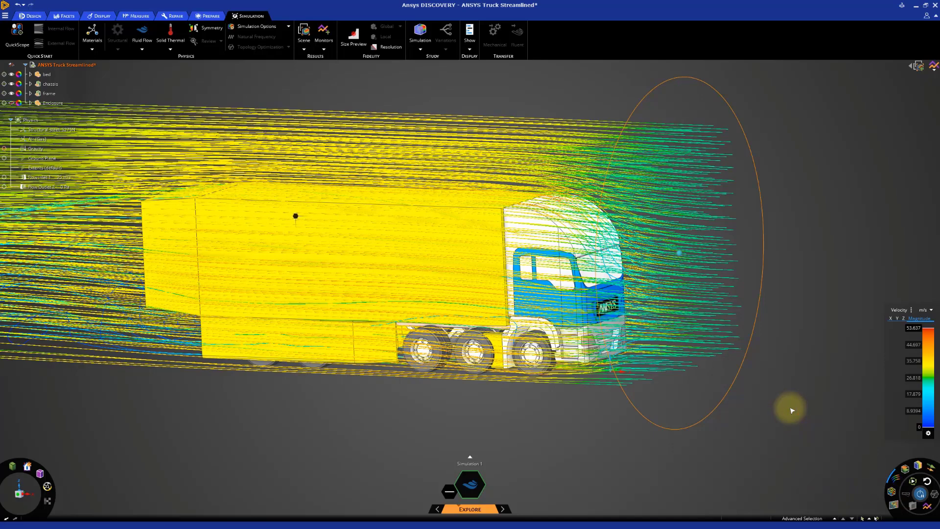
mouse_move(779, 403)
middle_down()
mouse_move(803, 404)
mouse_move(797, 399)
middle_up()
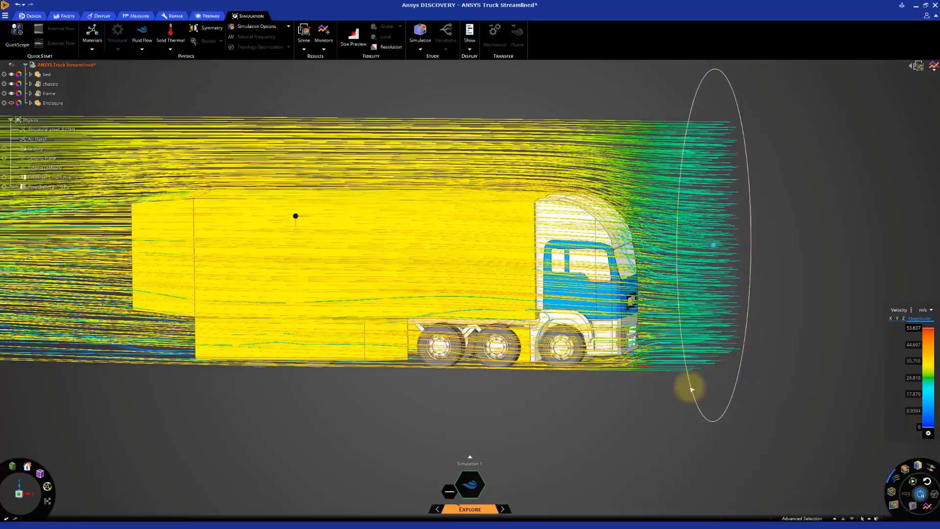
Turn the seed ellipse edge-on, slide the velocity plane lengthwise through the truck, and zoom on the cab.
drag(690, 388, 728, 334)
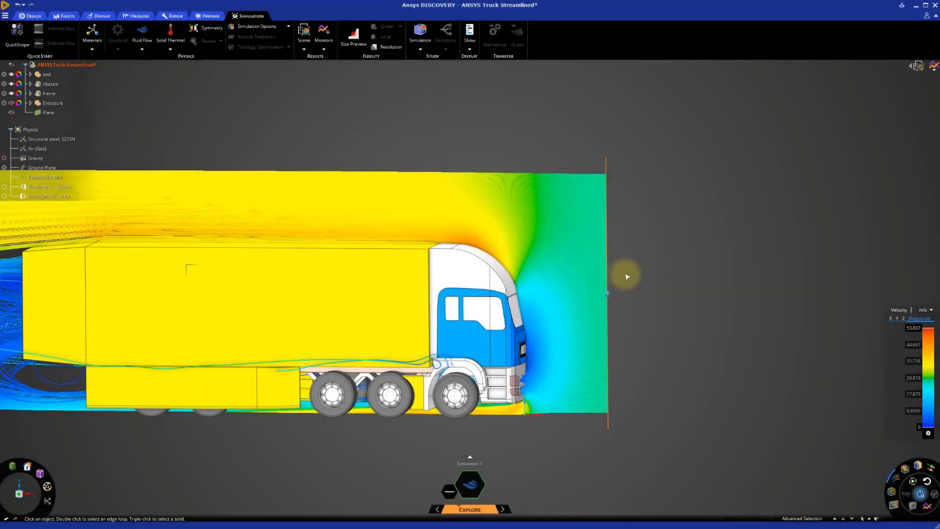
drag(603, 292, 377, 290)
scroll(343, 264, up, 3)
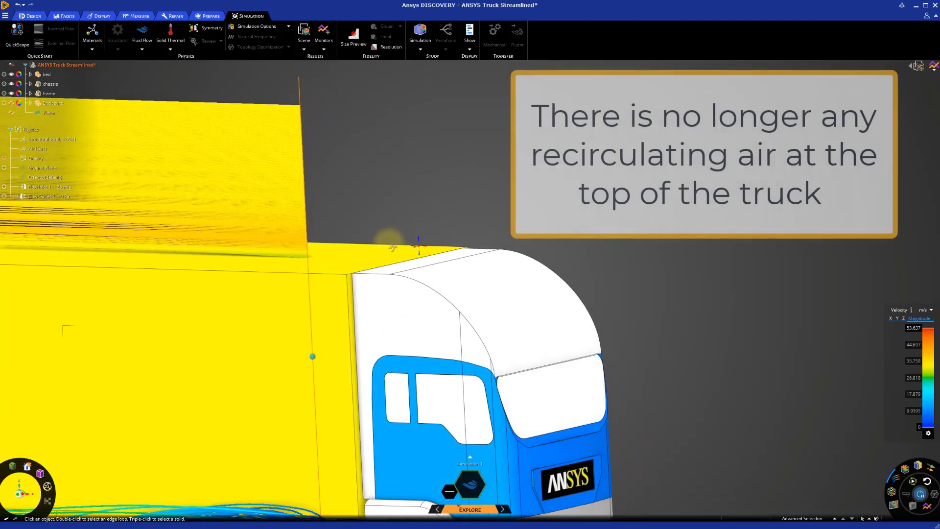
scroll(333, 258, up, 2)
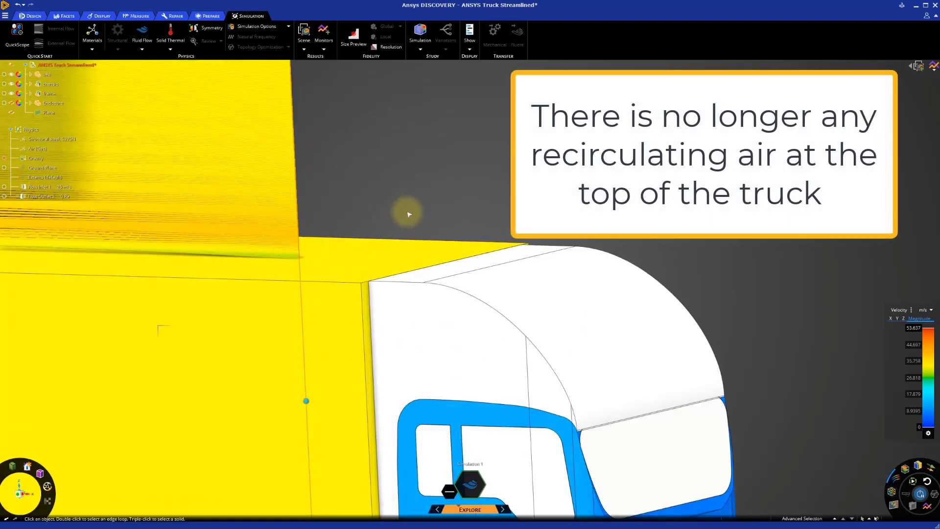